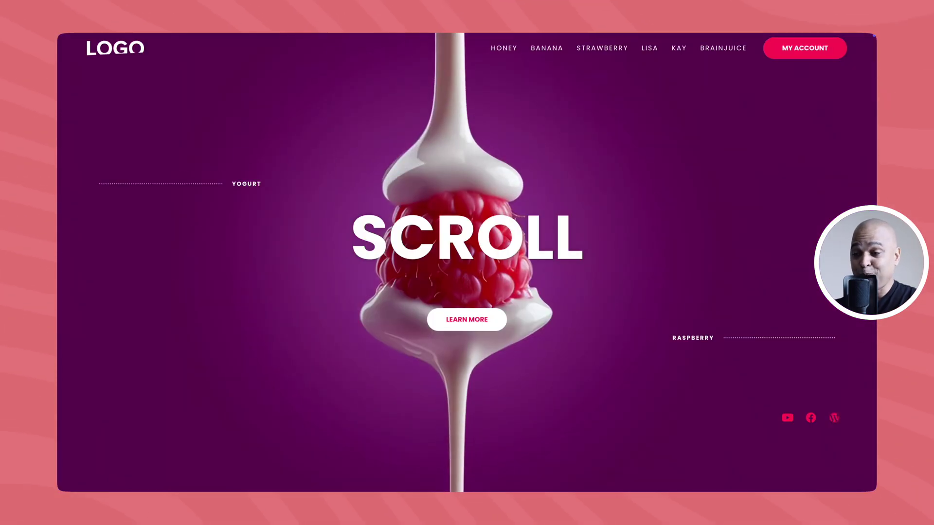
- Scroll through the snapping slides SCROLL, HMMM and BANANA to the red YUMMY! strawberry slide
{"action": "scroll", "coordinate": [467, 263], "scroll_direction": "down", "scroll_amount": 3}
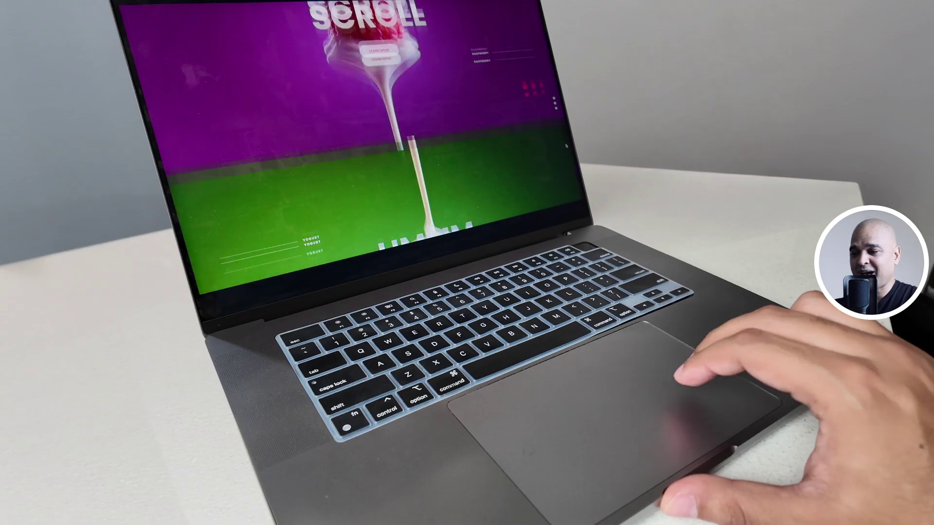
{"action": "scroll", "coordinate": [467, 263], "scroll_direction": "down", "scroll_amount": 5}
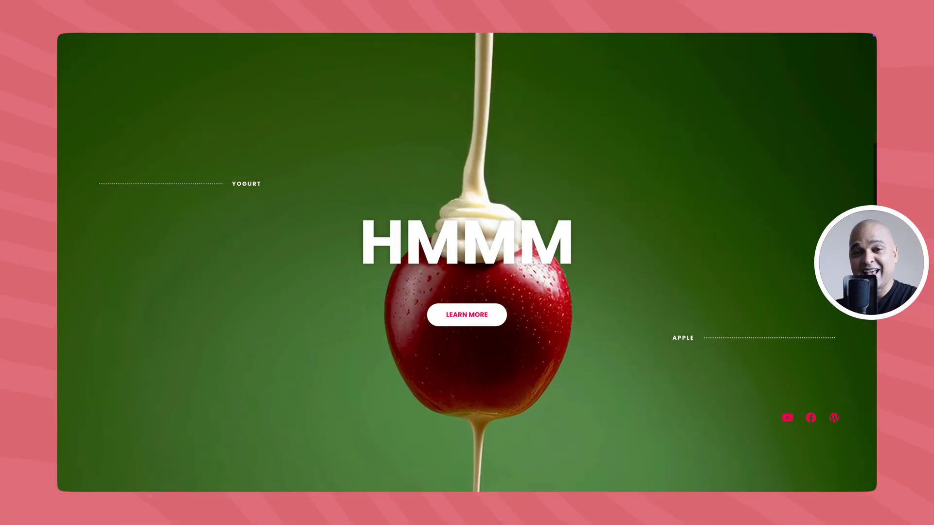
{"action": "scroll", "coordinate": [467, 262], "scroll_direction": "down", "scroll_amount": 3}
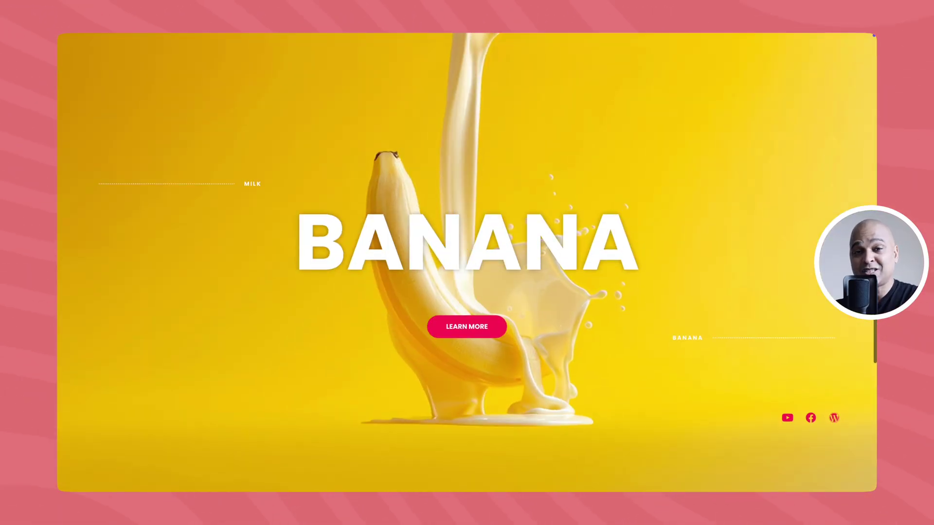
{"action": "scroll", "coordinate": [467, 262], "scroll_direction": "down", "scroll_amount": 3}
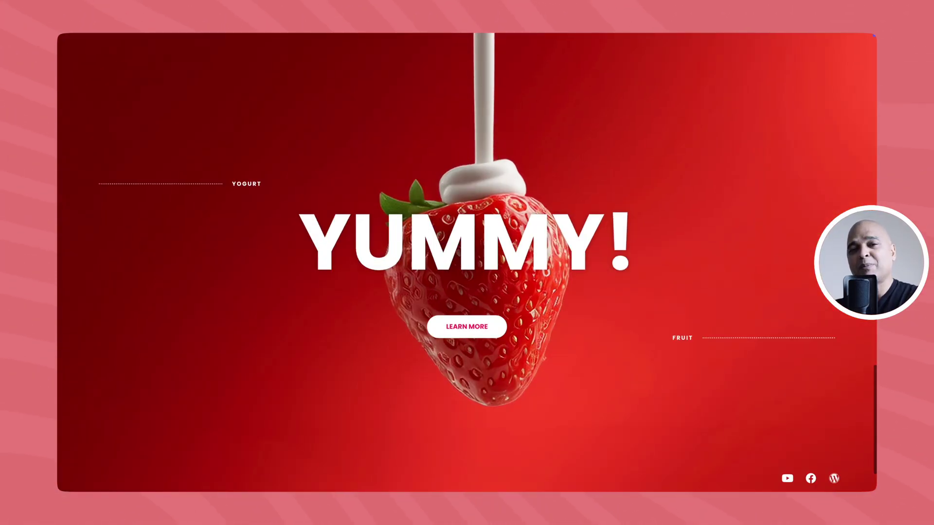
{"action": "scroll", "coordinate": [467, 263], "scroll_direction": "up", "scroll_amount": 3}
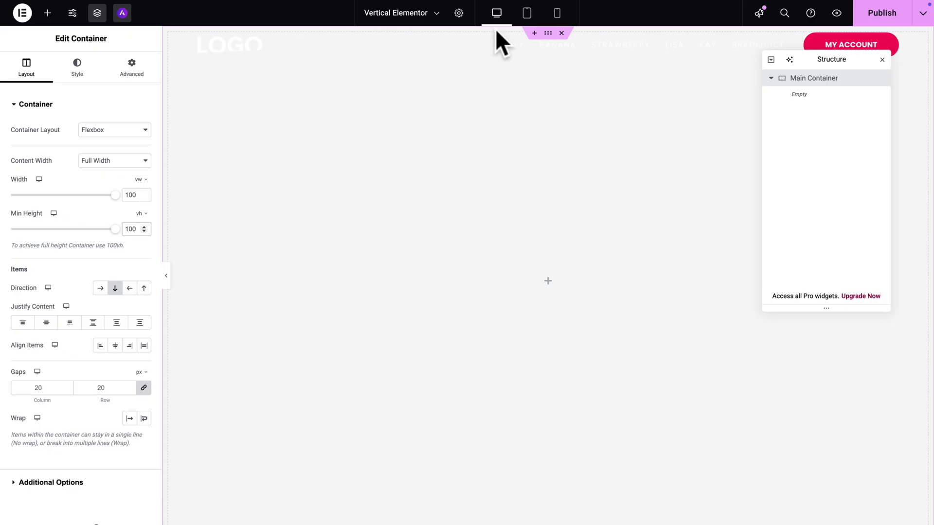
{"action": "left_click", "coordinate": [530, 17]}
{"action": "left_click", "coordinate": [557, 15]}
{"action": "left_click", "coordinate": [496, 15]}
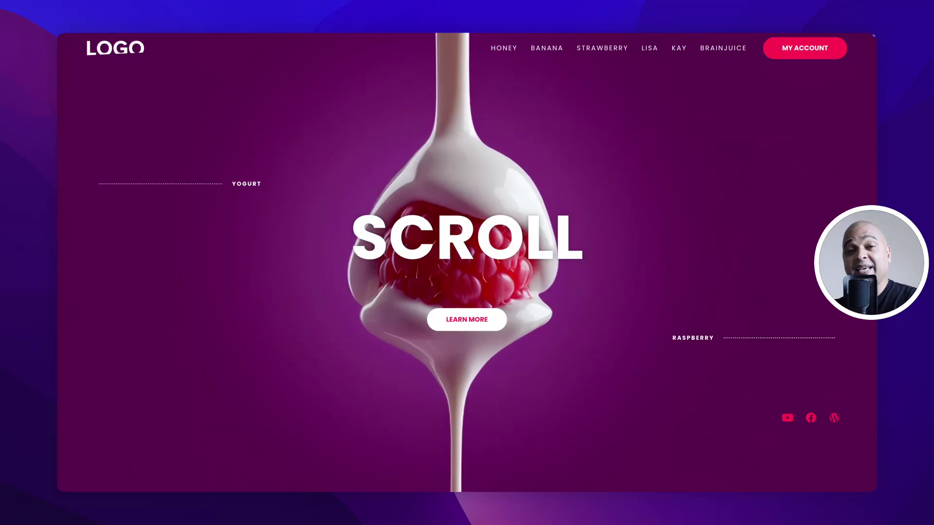
- Scroll the demo from purple SCROLL to yellow BANANA, then select Slides 2, 3 and 1 in List View
{"action": "scroll", "coordinate": [467, 262], "scroll_direction": "down", "scroll_amount": 5}
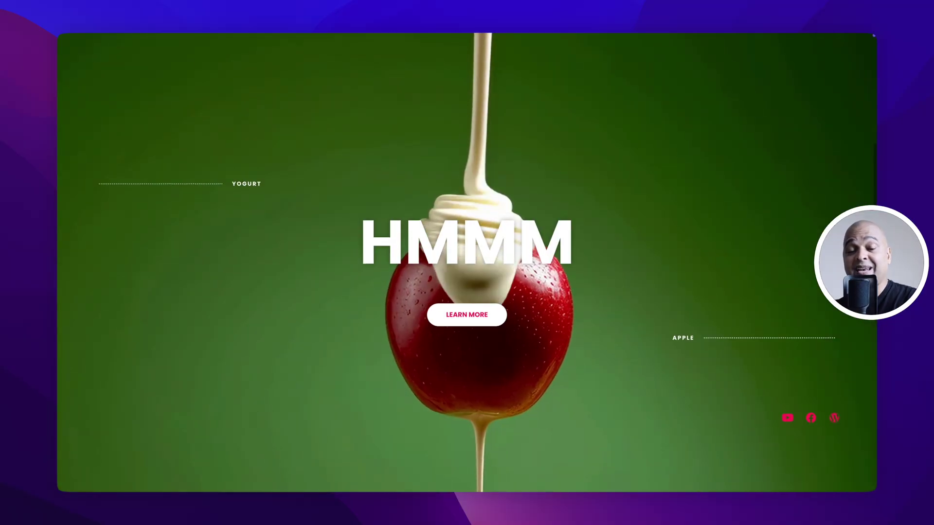
{"action": "scroll", "coordinate": [467, 263], "scroll_direction": "down", "scroll_amount": 5}
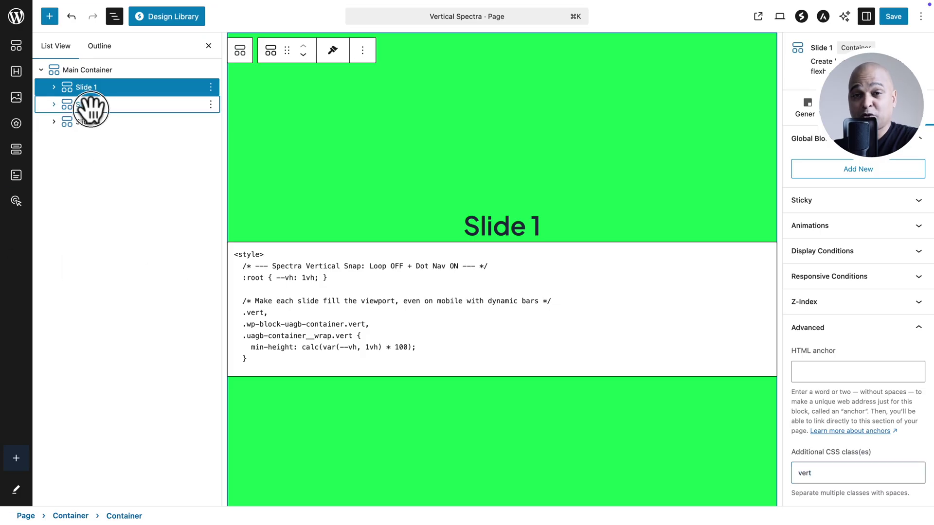
{"action": "left_click", "coordinate": [88, 105]}
{"action": "left_click", "coordinate": [89, 117]}
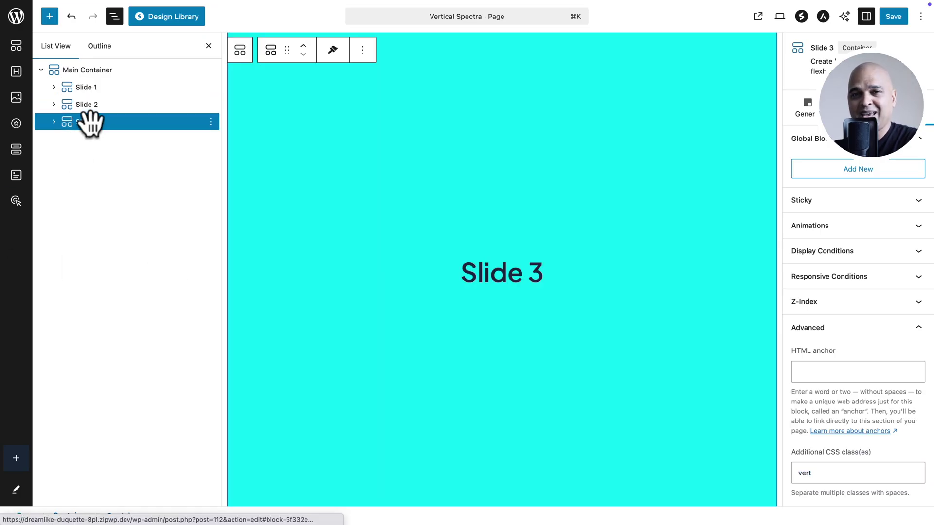
{"action": "left_click", "coordinate": [90, 87]}
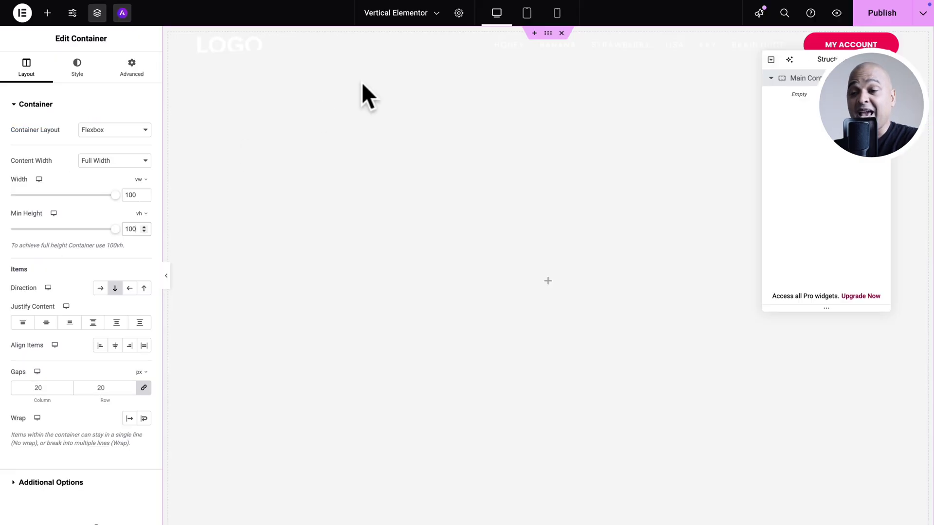
- Preview the empty container at tablet and mobile widths, then subscribe to the YouTube channel
{"action": "left_click", "coordinate": [525, 14]}
{"action": "left_click", "coordinate": [557, 14]}
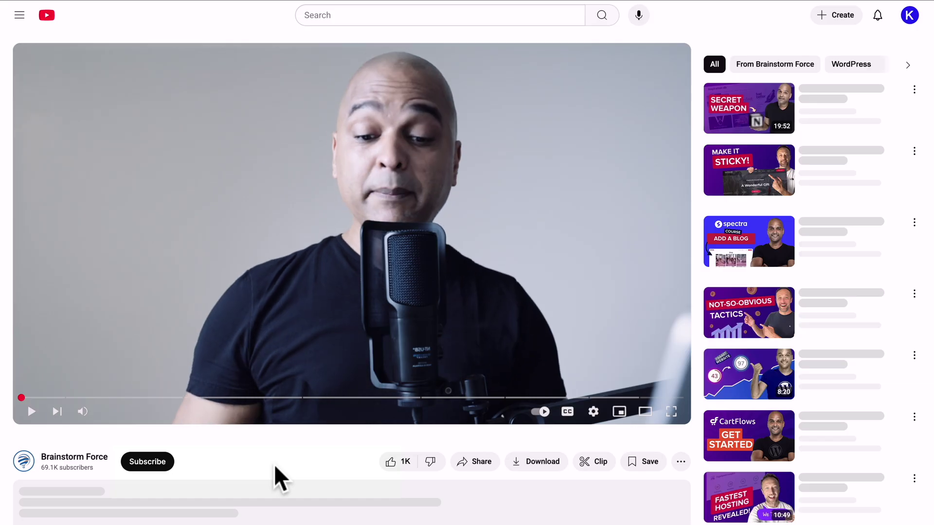
{"action": "left_click", "coordinate": [152, 463]}
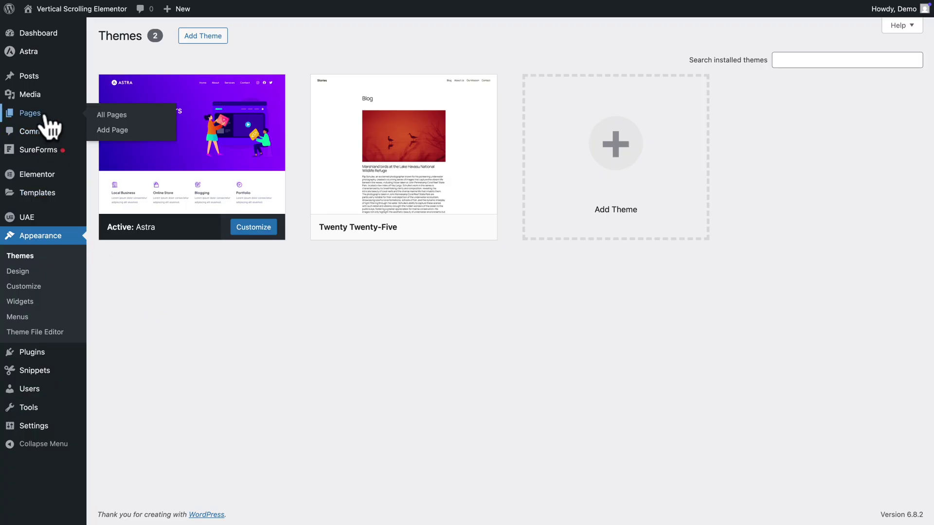
- Add a new page titled 'Vertical Elementor' and publish it, confirming in the pre-publish panel
{"action": "left_click", "coordinate": [113, 131]}
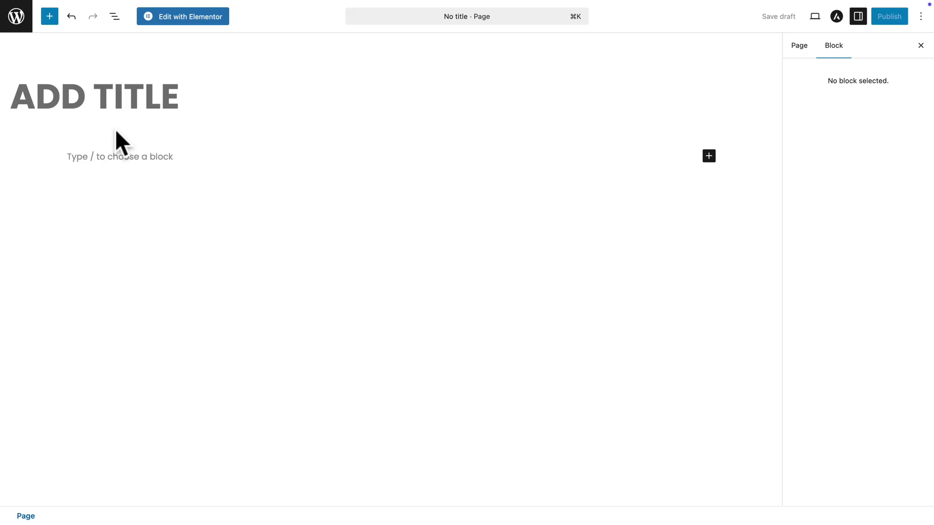
{"action": "left_click", "coordinate": [101, 97]}
{"action": "type", "text": "Vertical Elementor"}
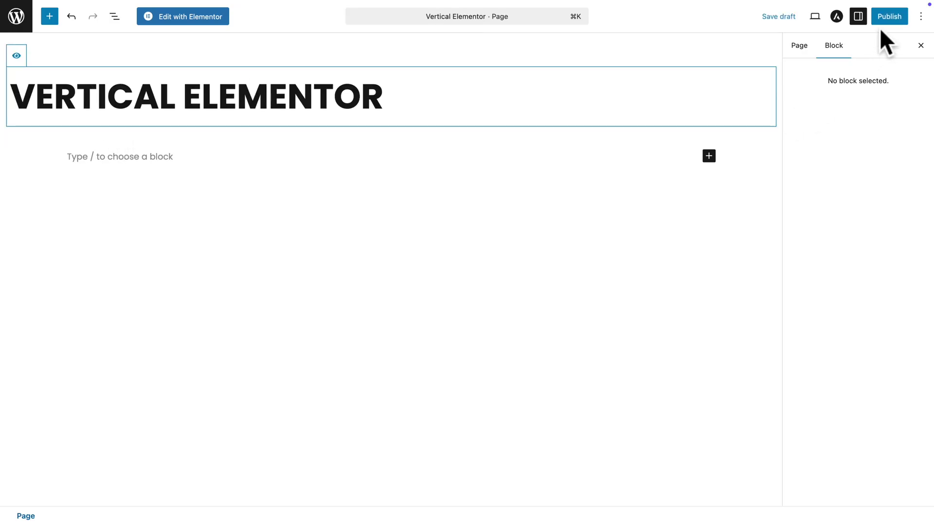
{"action": "left_click", "coordinate": [885, 17]}
{"action": "left_click", "coordinate": [885, 16]}
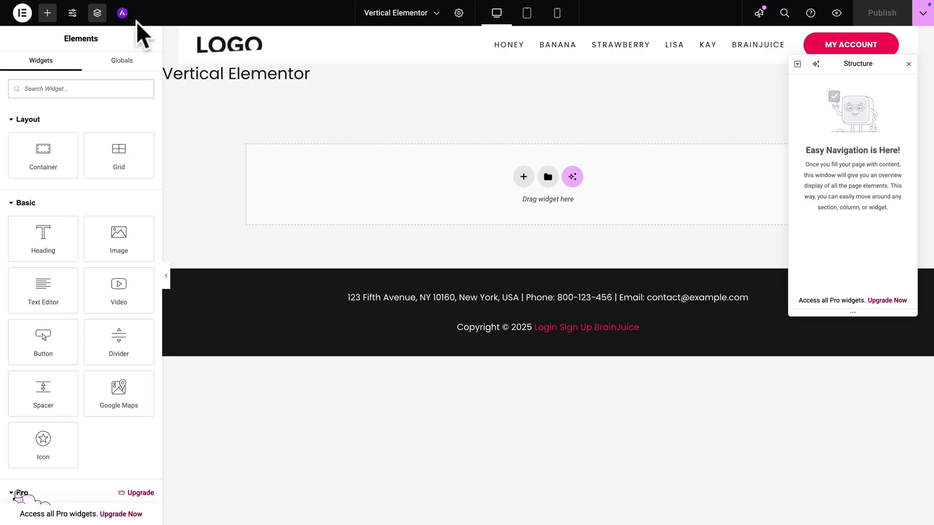
- Turn on Hide Title in the page's general settings
{"action": "left_click", "coordinate": [122, 15]}
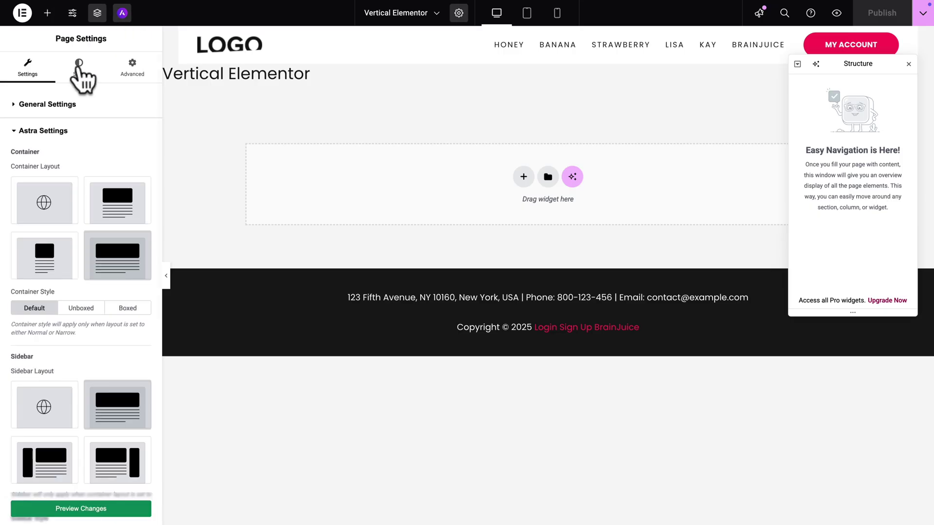
{"action": "left_click", "coordinate": [62, 105]}
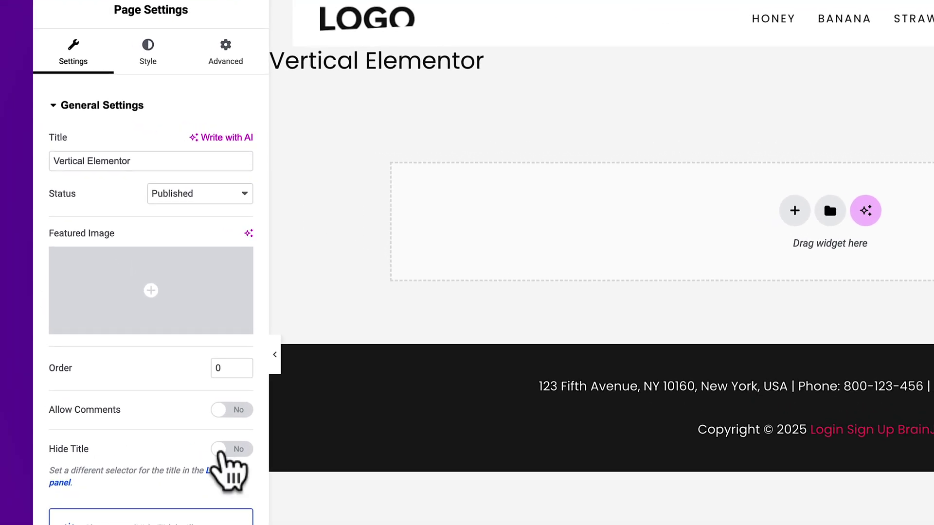
{"action": "left_click", "coordinate": [220, 451]}
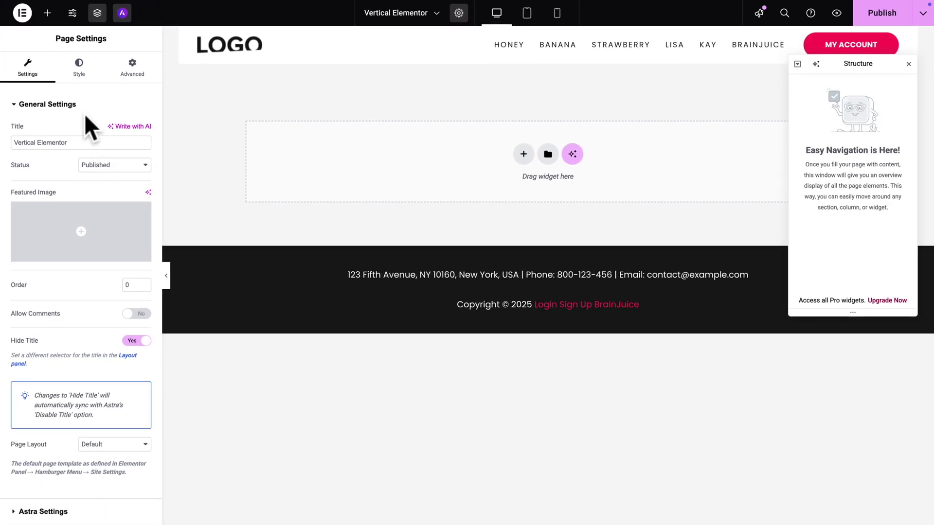
{"action": "left_click", "coordinate": [99, 108]}
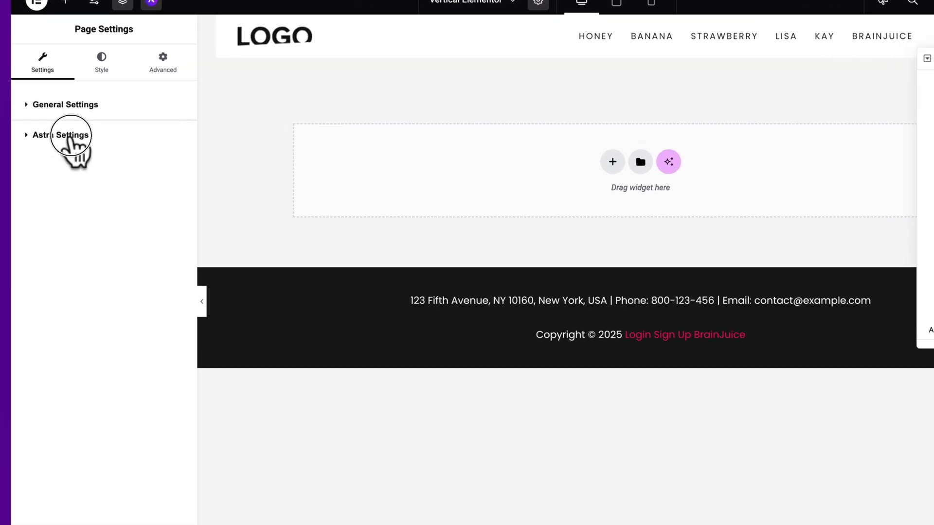
- Set Astra's Transparent Header to Enabled for this page and apply it to the preview
{"action": "left_click", "coordinate": [54, 130]}
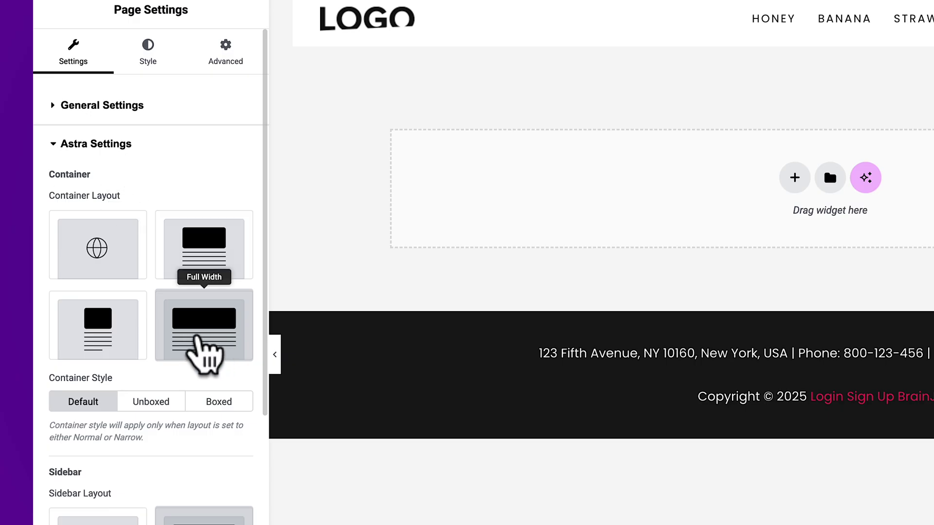
{"action": "scroll", "coordinate": [187, 448], "scroll_direction": "down", "scroll_amount": 10}
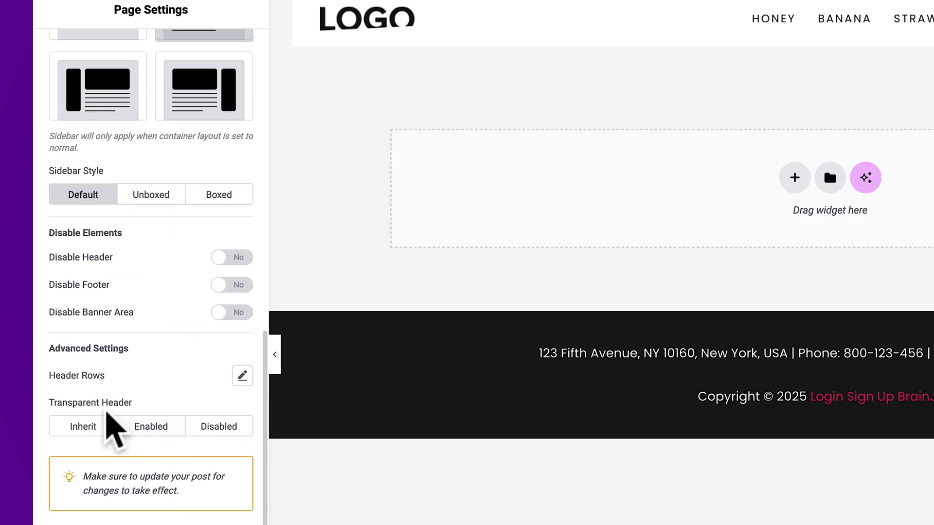
{"action": "left_click", "coordinate": [141, 431]}
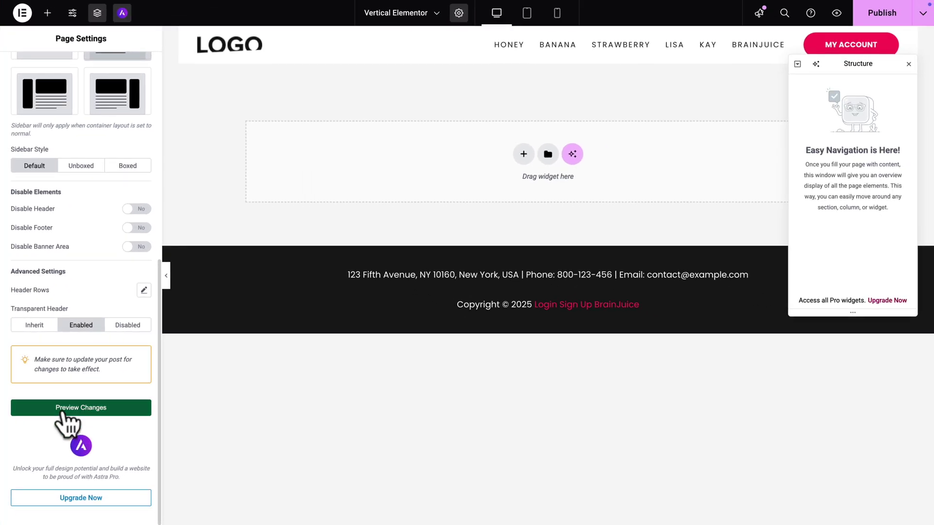
{"action": "left_click", "coordinate": [68, 409]}
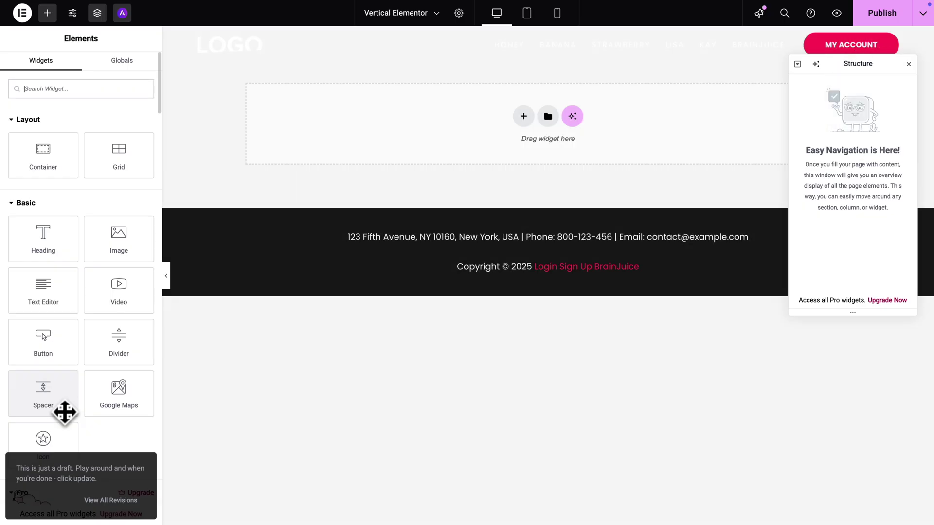
- Add a Flexbox container with the single-column structure to the empty page
{"action": "left_click", "coordinate": [522, 119]}
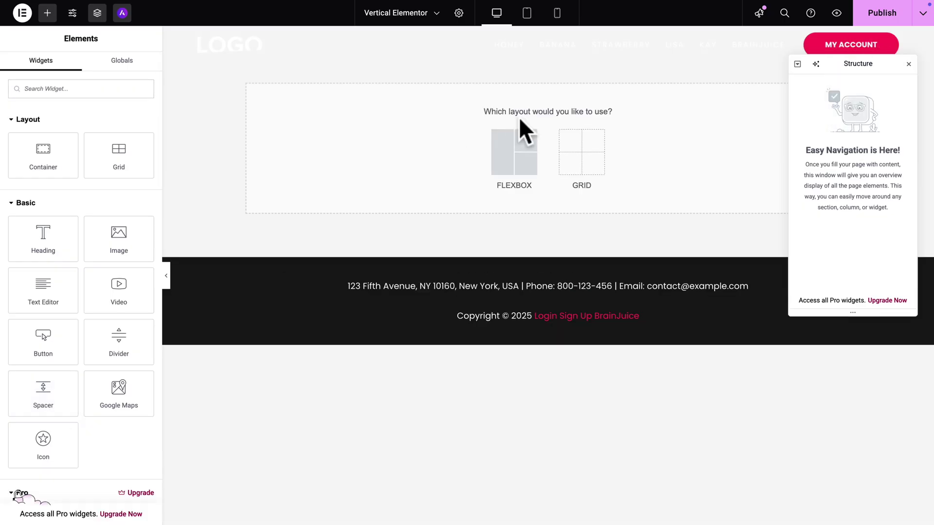
{"action": "left_click", "coordinate": [503, 154]}
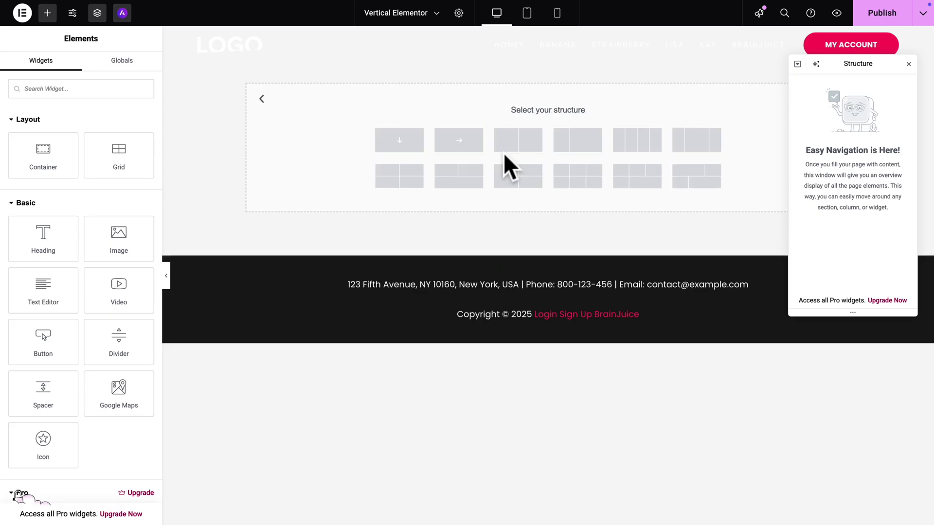
{"action": "left_click", "coordinate": [399, 141]}
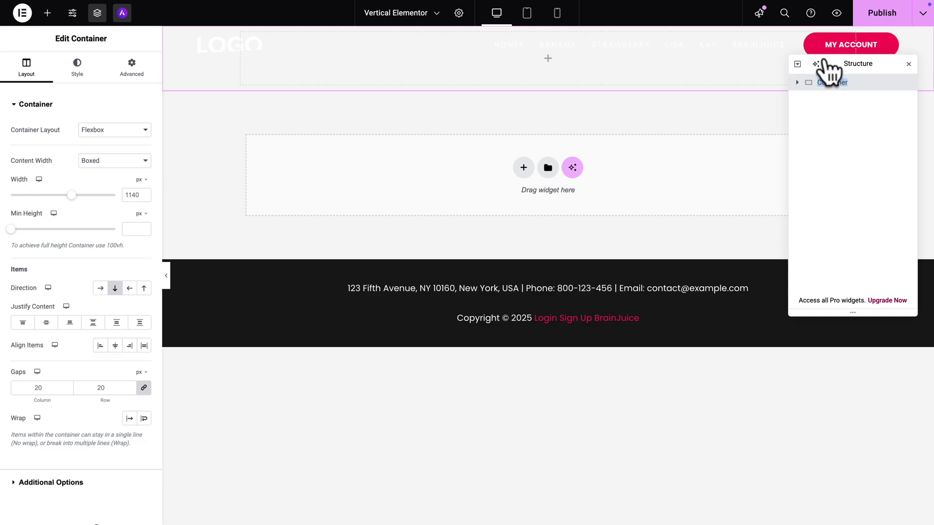
{"action": "left_click_drag", "start_coordinate": [834, 68], "coordinate": [815, 62]}
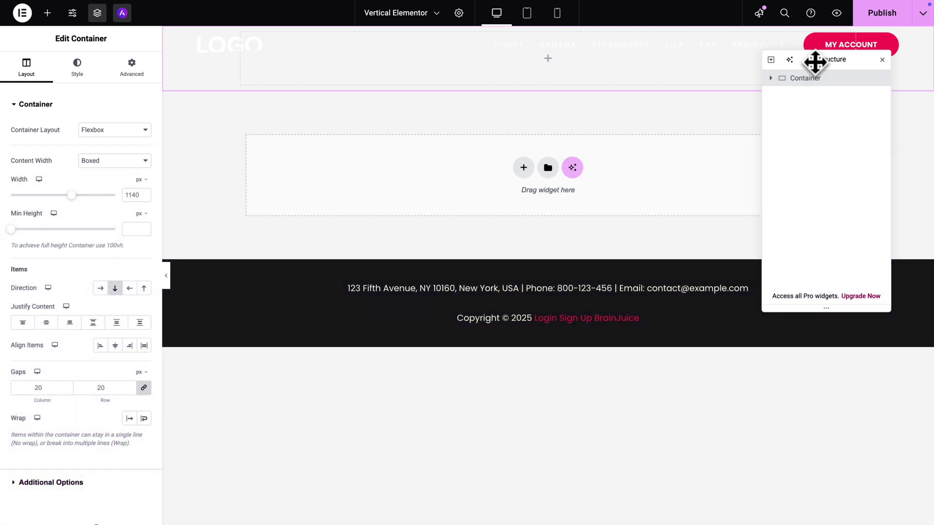
- Rename the new container and make it full width at 100vw
{"action": "double_click", "coordinate": [799, 78]}
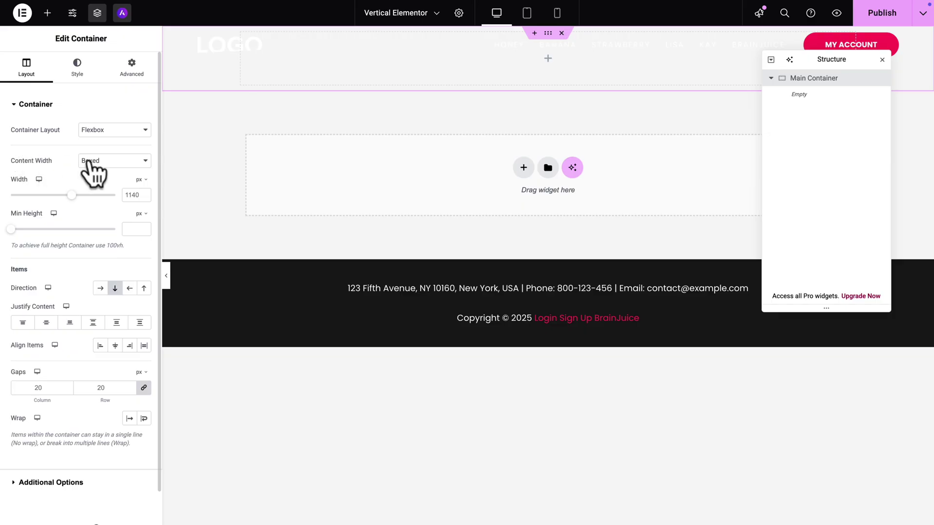
{"action": "left_click", "coordinate": [92, 166]}
{"action": "left_click", "coordinate": [102, 173]}
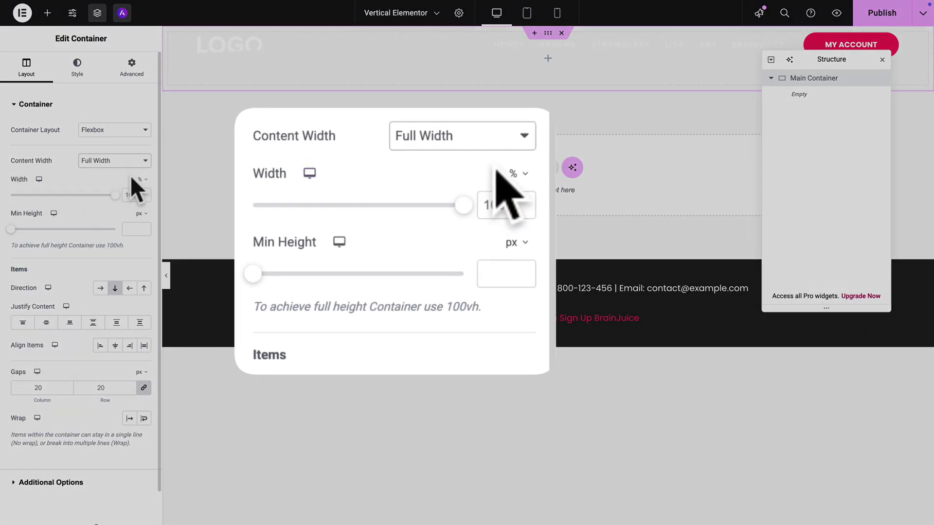
{"action": "left_click", "coordinate": [141, 179]}
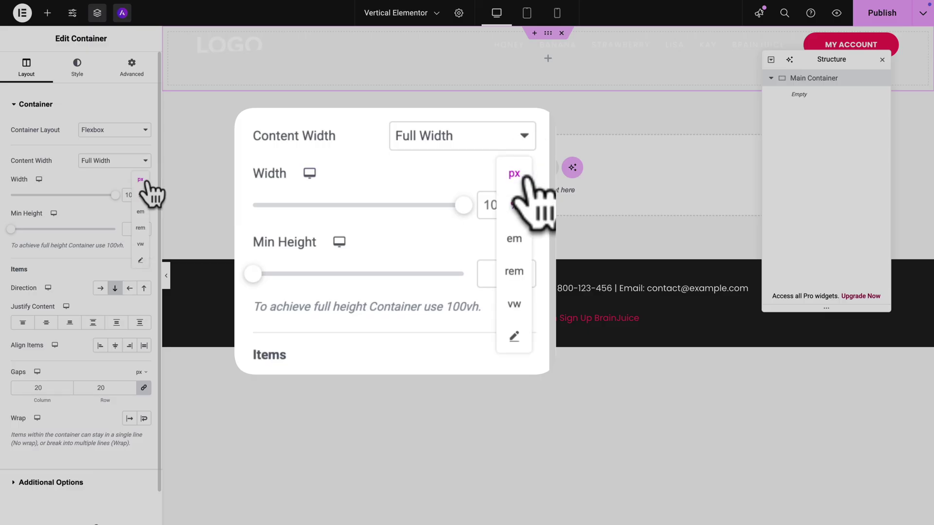
{"action": "left_click", "coordinate": [140, 244]}
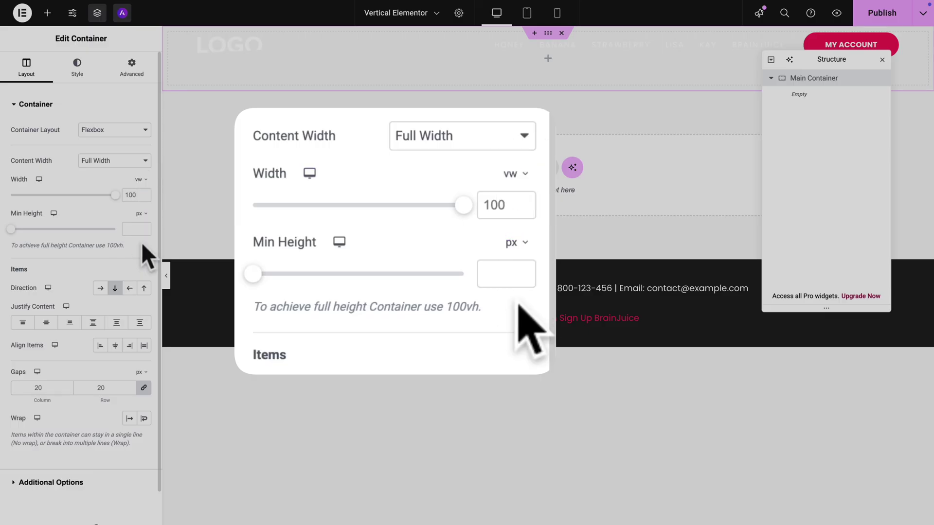
{"action": "left_click", "coordinate": [128, 195]}
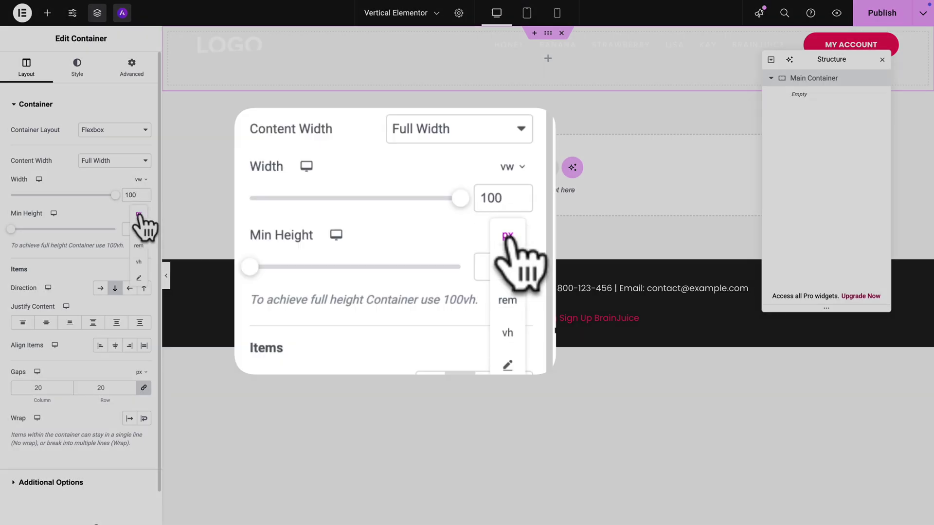
- Give the container a 100vh minimum height and set its gap to 0
{"action": "left_click", "coordinate": [138, 263]}
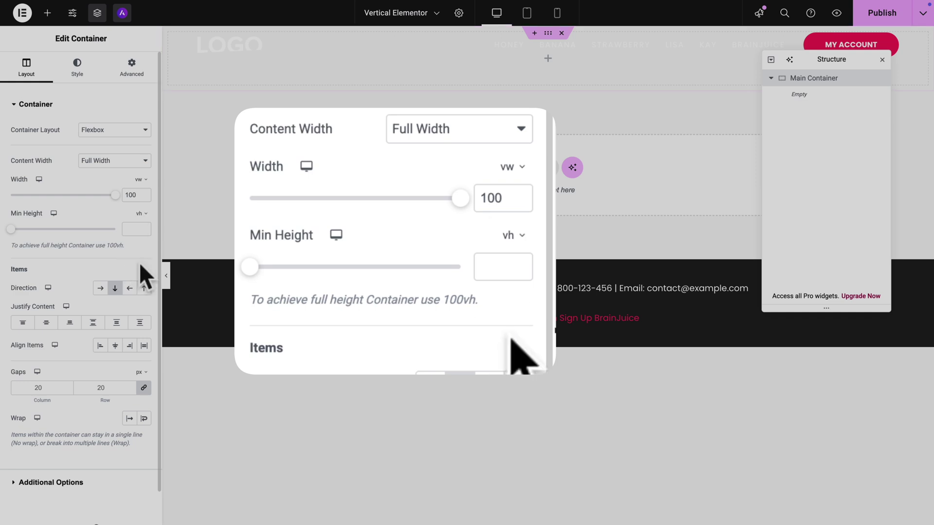
{"action": "left_click", "coordinate": [131, 229]}
{"action": "type", "text": "100"}
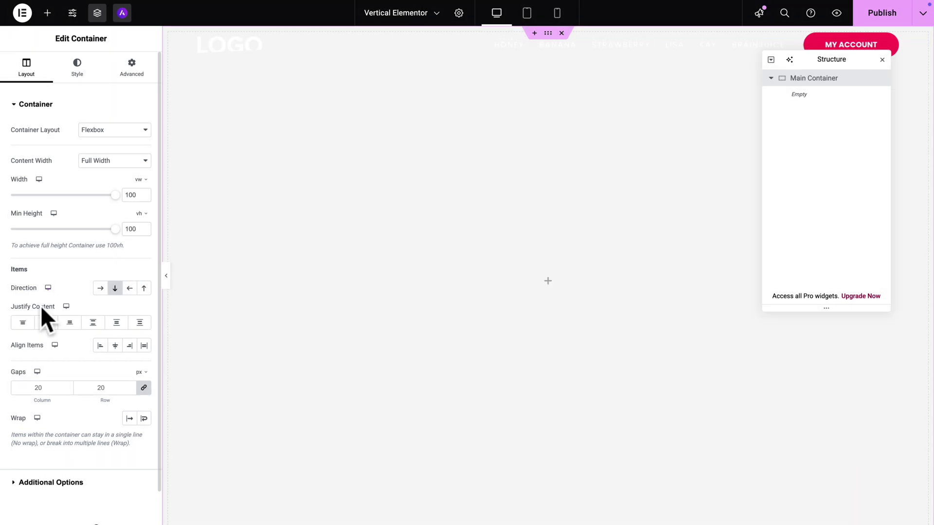
{"action": "left_click", "coordinate": [41, 387]}
{"action": "key", "text": "BackSpace"}
{"action": "key", "text": "BackSpace"}
{"action": "type", "text": "2"}
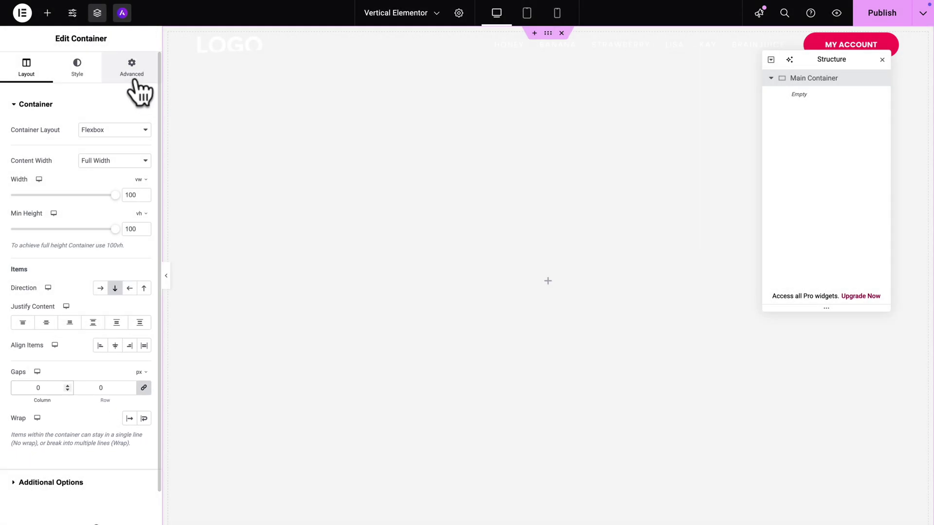
- Set the container's margin and padding to 0 on the Advanced tab
{"action": "left_click", "coordinate": [133, 78]}
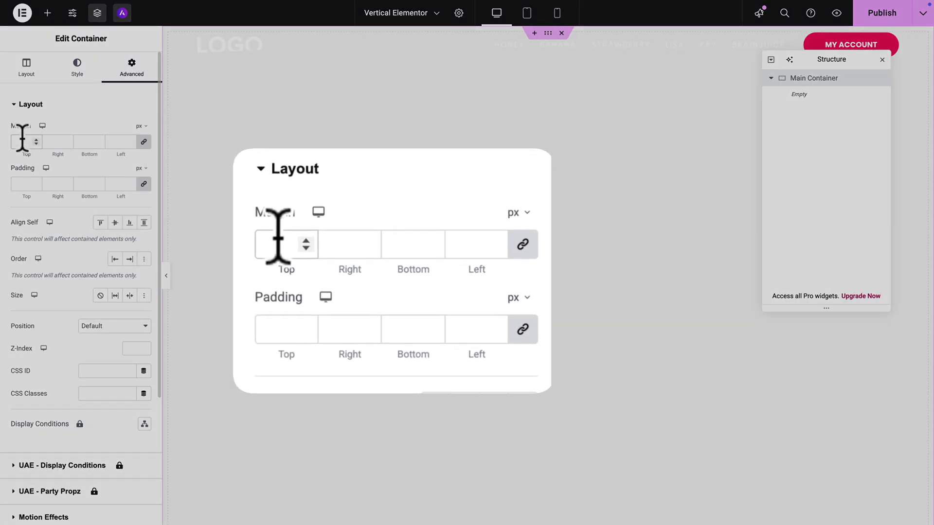
{"action": "type", "text": "0"}
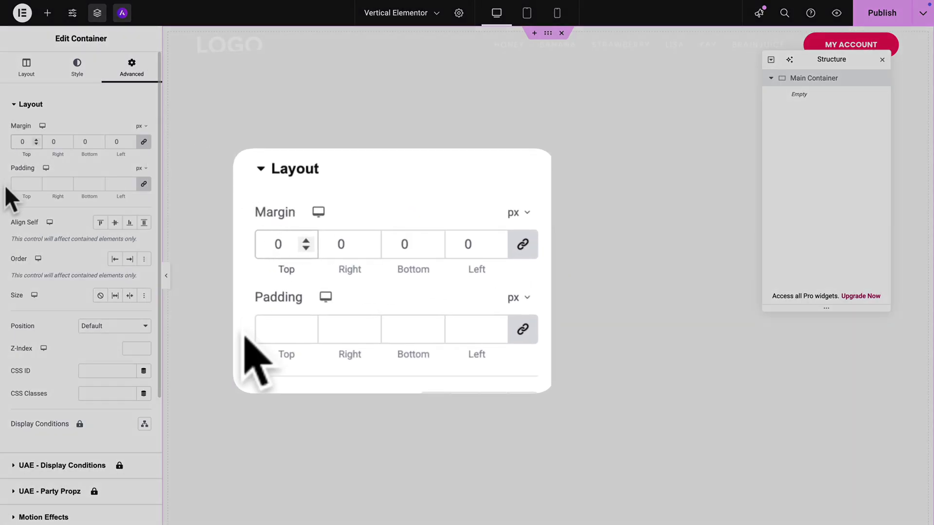
{"action": "left_click", "coordinate": [19, 184]}
{"action": "type", "text": "0"}
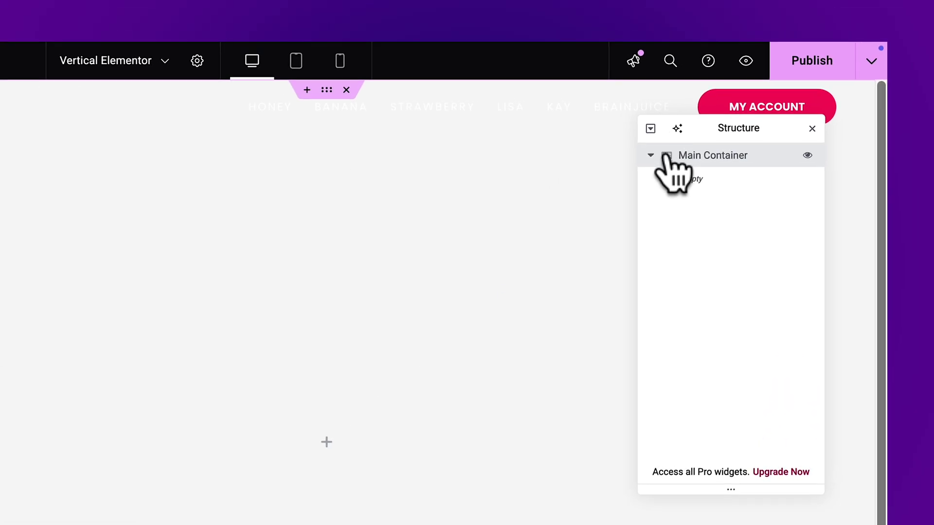
- Duplicate the Main Container in Navigator, rename the copy 'Slide 1', and drag it inside
{"action": "right_click", "coordinate": [665, 158]}
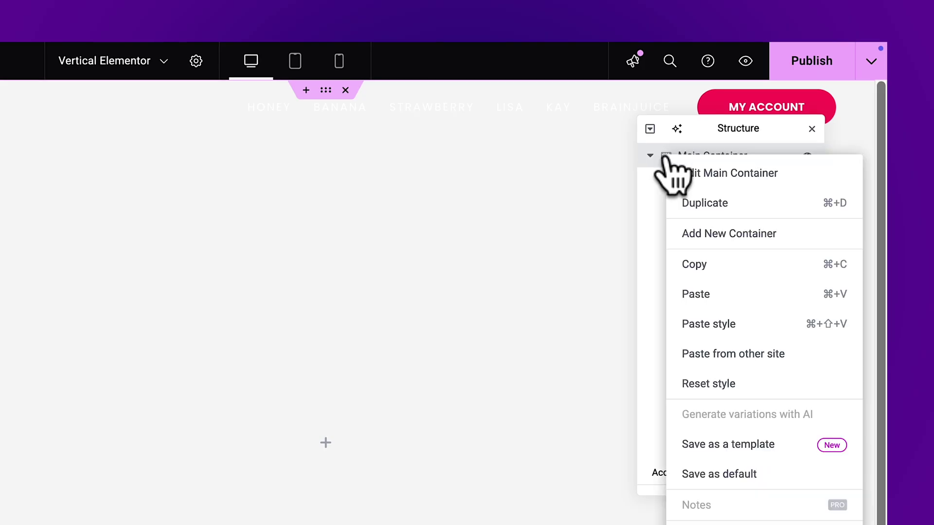
{"action": "left_click", "coordinate": [690, 205]}
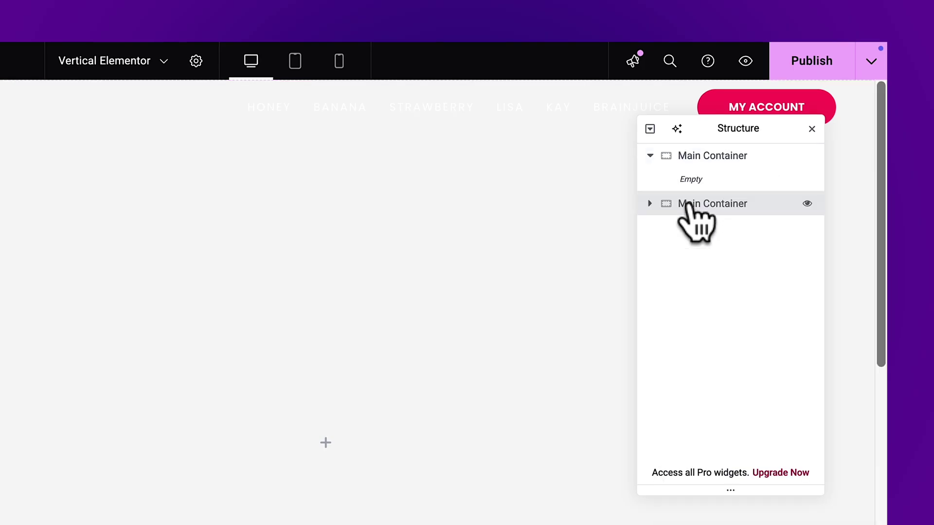
{"action": "left_click", "coordinate": [683, 204]}
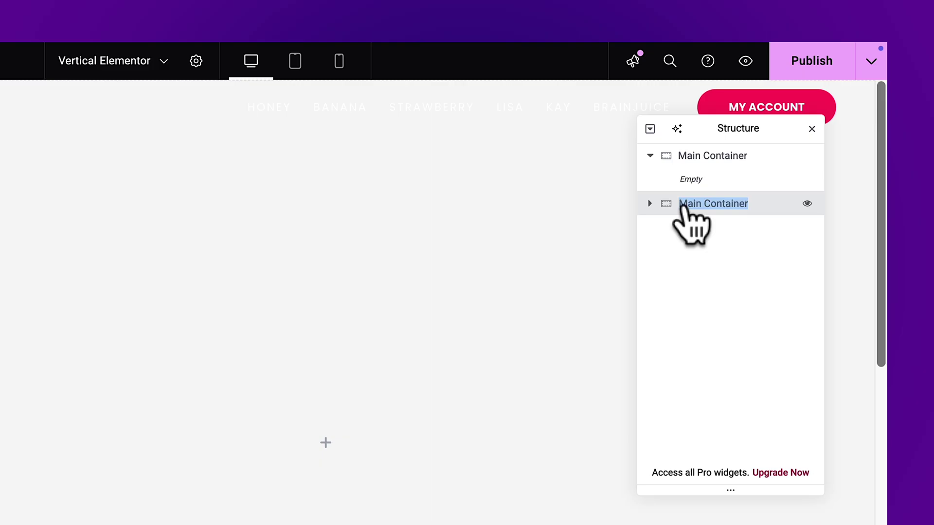
{"action": "type", "text": "Slide 1"}
{"action": "key", "text": "Return"}
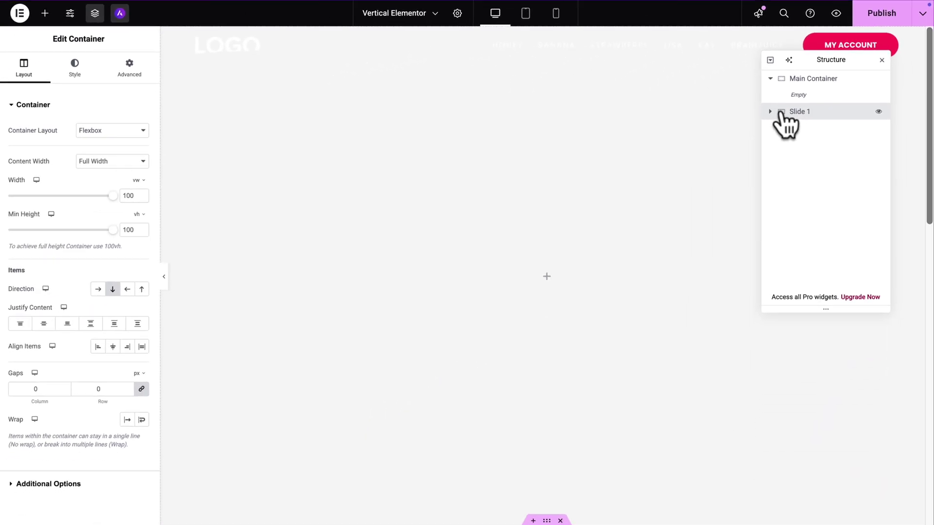
{"action": "left_click", "coordinate": [802, 111]}
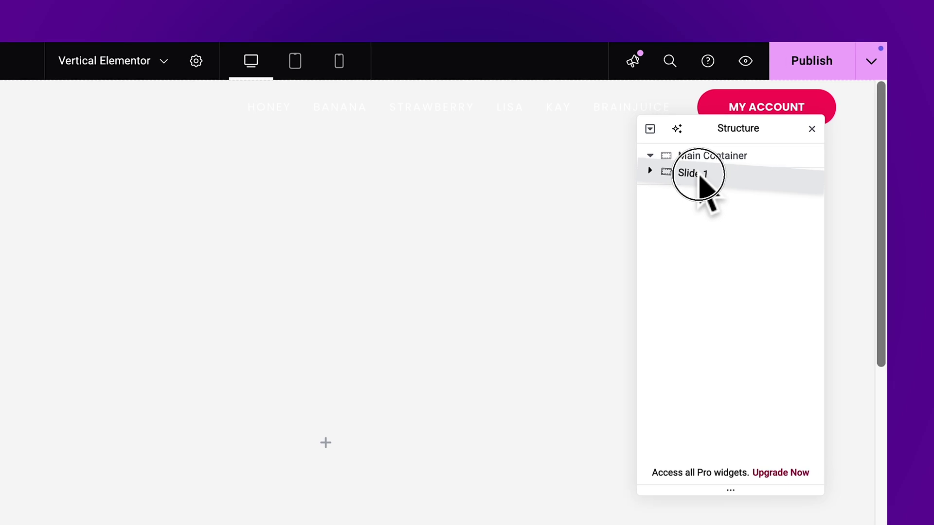
{"action": "left_click_drag", "start_coordinate": [699, 176], "coordinate": [673, 191]}
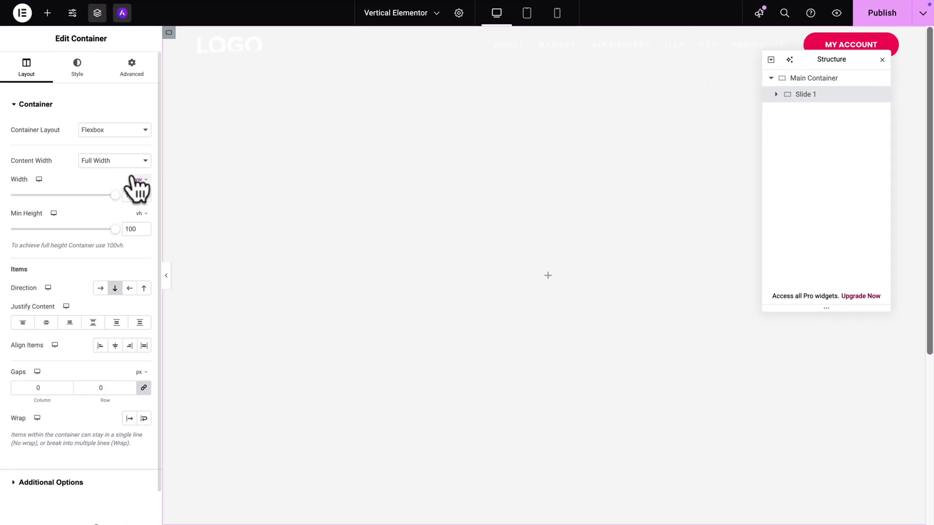
- Drag a Heading widget into the Slide 1 container and change its text to 'Slide 1'
{"action": "left_click", "coordinate": [47, 14]}
{"action": "left_click_drag", "start_coordinate": [41, 226], "coordinate": [448, 261]}
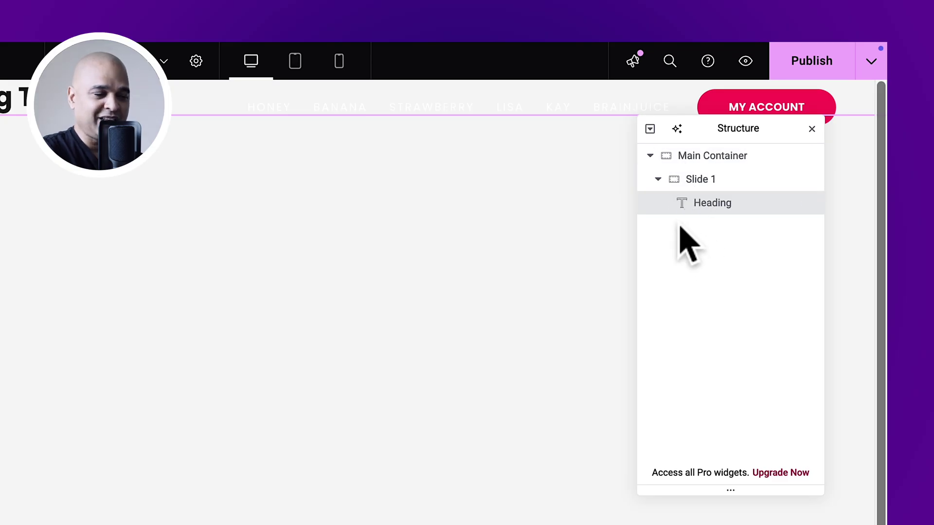
{"action": "left_click", "coordinate": [10, 97]}
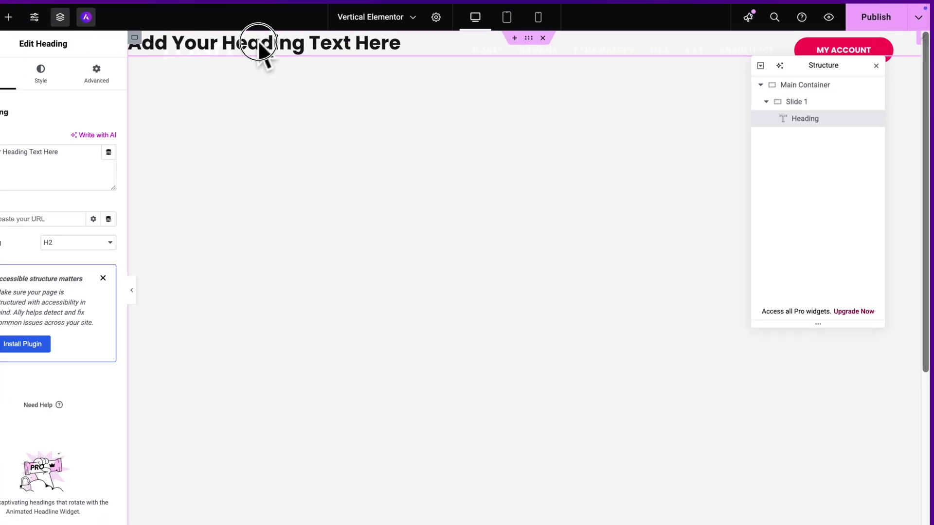
{"action": "triple_click", "coordinate": [260, 45]}
{"action": "type", "text": "Slide 1"}
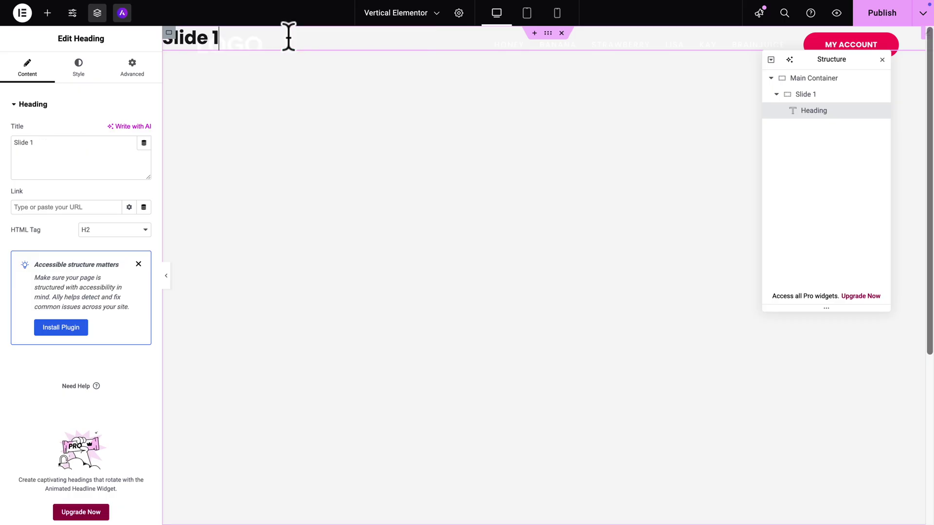
- Centre the heading and set its text colour to the dark global theme colour
{"action": "left_click", "coordinate": [79, 67]}
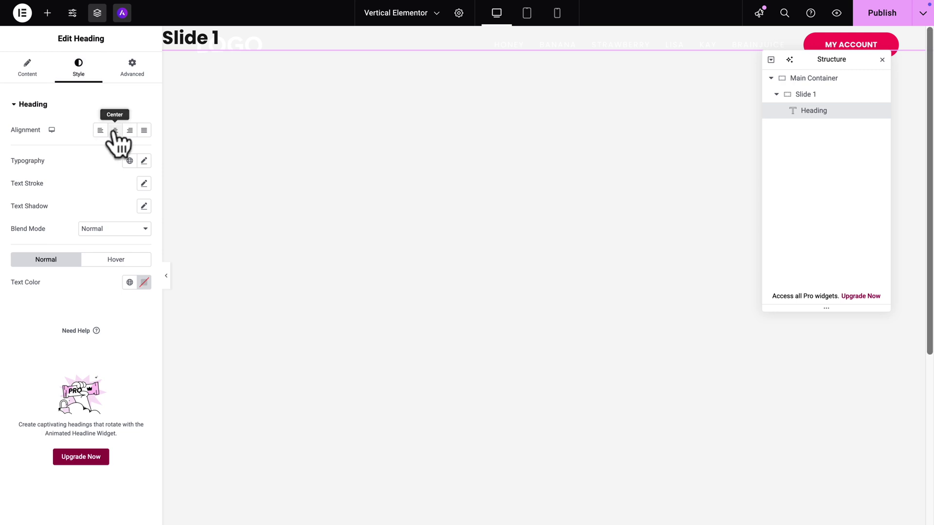
{"action": "left_click", "coordinate": [128, 282]}
{"action": "left_click", "coordinate": [79, 223]}
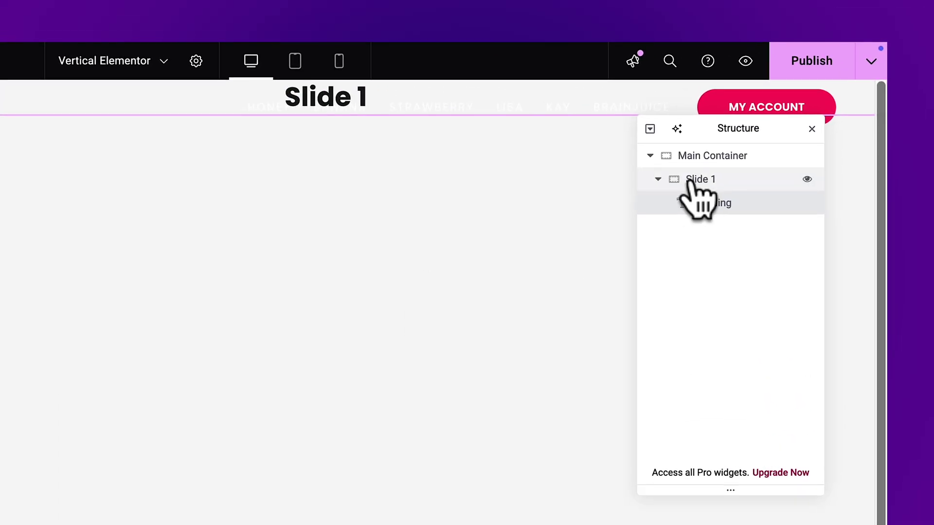
- Set Slide 1's Justify Content to Center and give it a classic green Accent background
{"action": "left_click", "coordinate": [691, 180]}
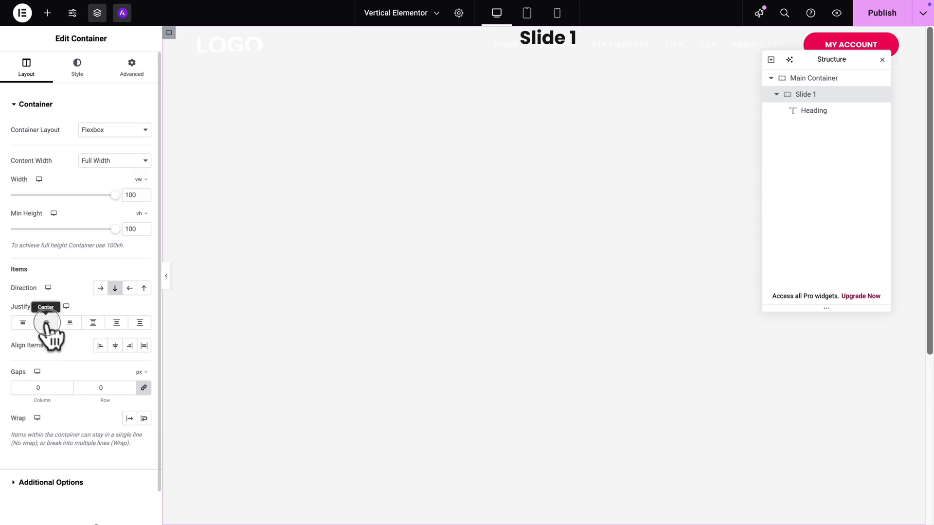
{"action": "left_click", "coordinate": [46, 323]}
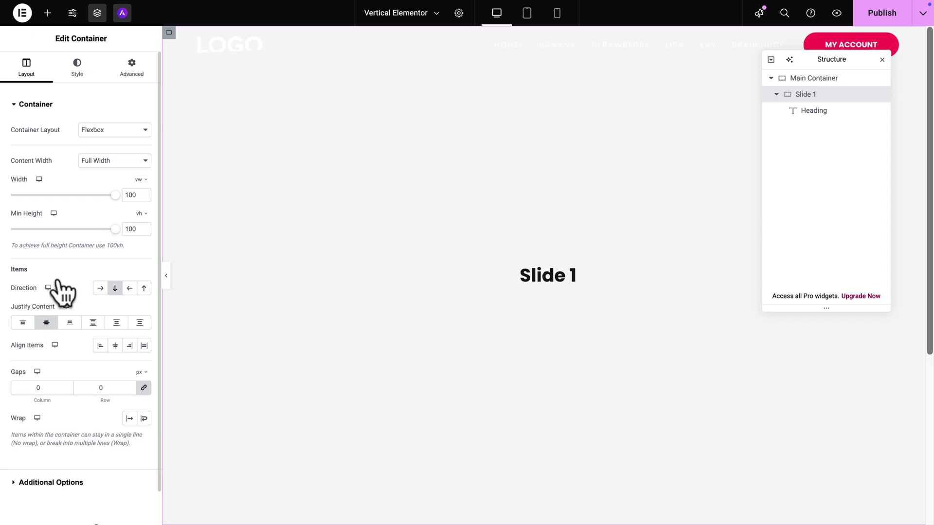
{"action": "left_click", "coordinate": [78, 68]}
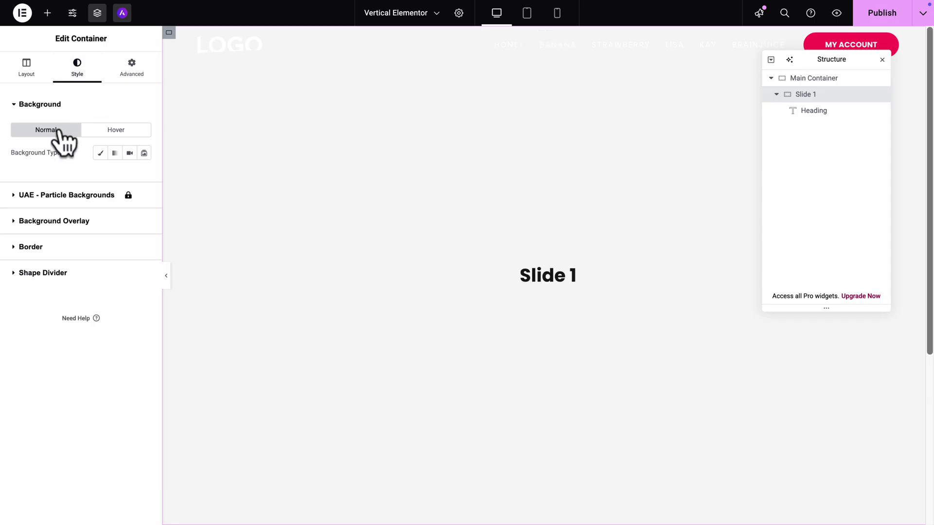
{"action": "left_click", "coordinate": [100, 153]}
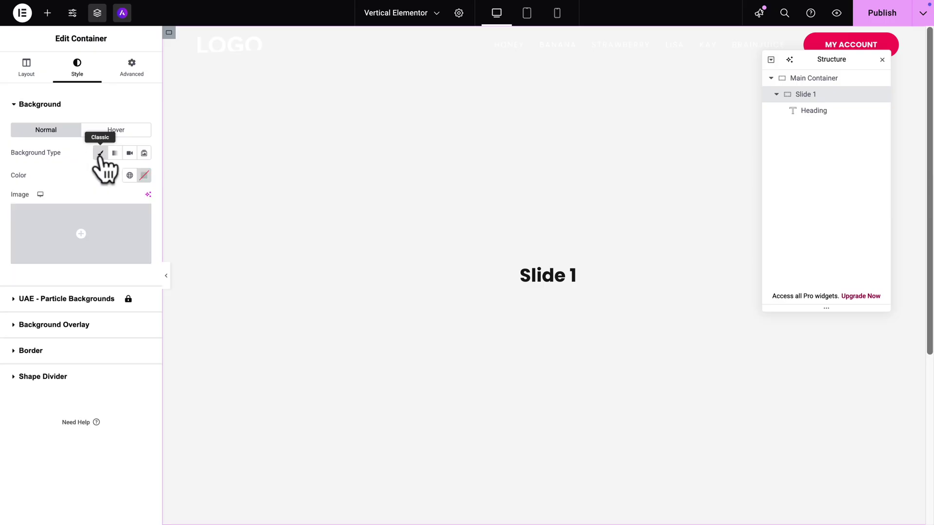
{"action": "left_click", "coordinate": [129, 175]}
{"action": "left_click", "coordinate": [53, 290]}
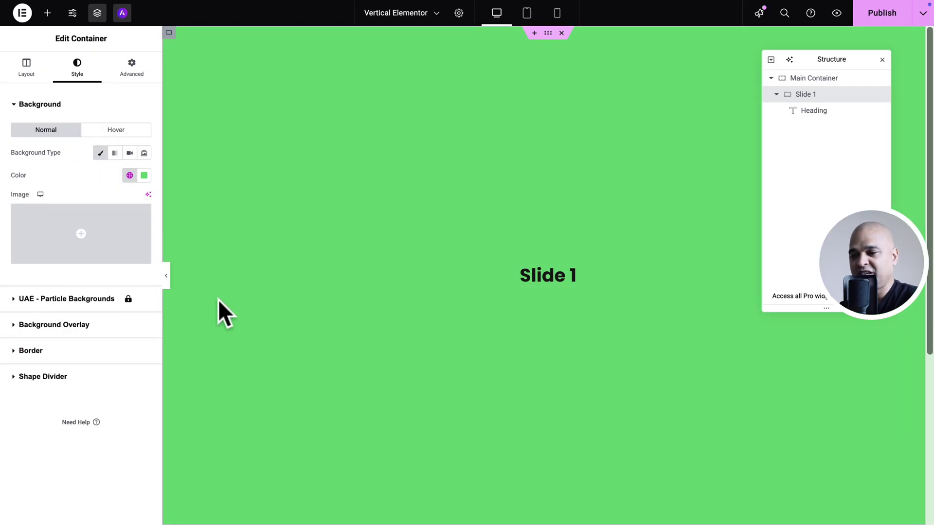
- Keep Slide 1's desktop padding at 60 on all sides
{"action": "left_click", "coordinate": [125, 63]}
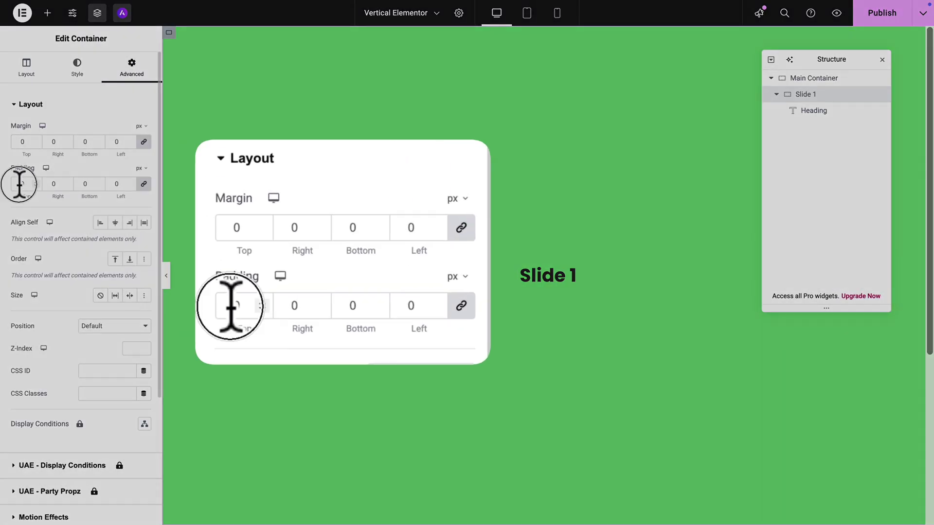
{"action": "left_click", "coordinate": [20, 184]}
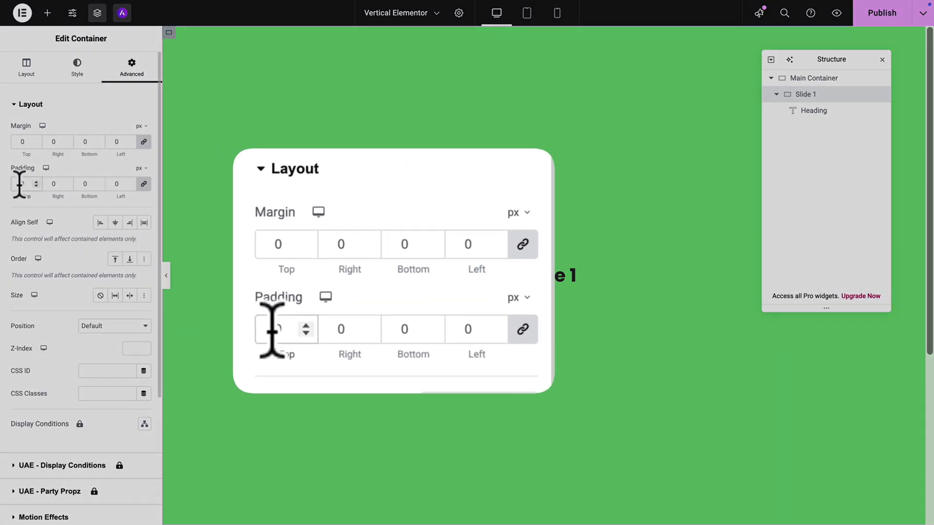
{"action": "type", "text": "00"}
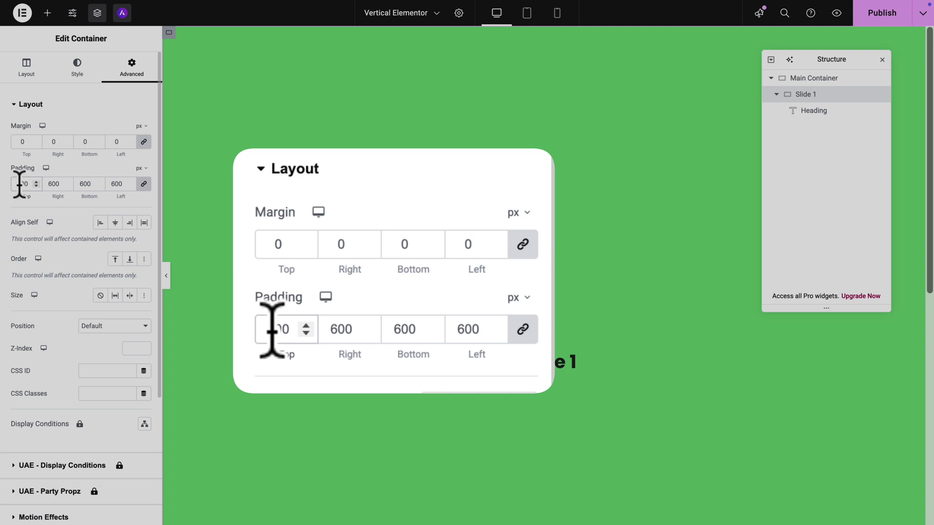
{"action": "key", "text": "BackSpace"}
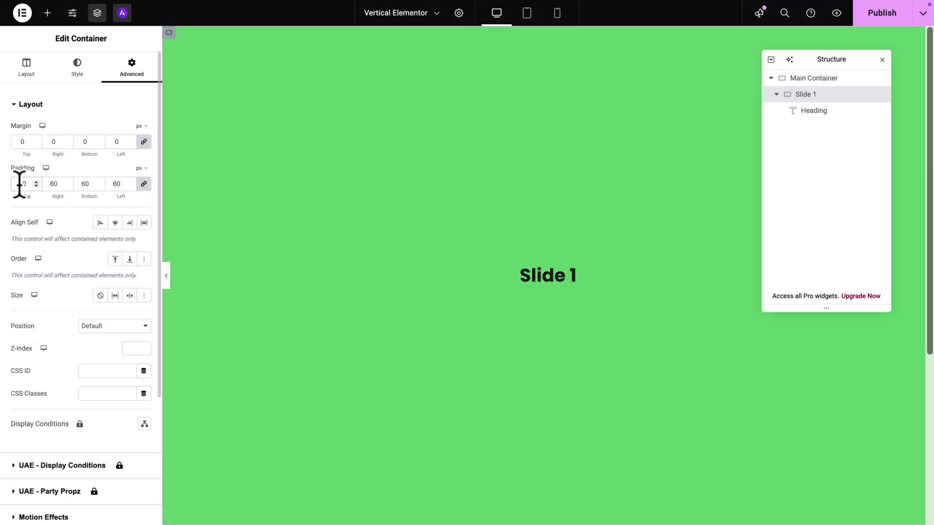
- Set Slide 1's mobile padding to 20 and give it the CSS class vert
{"action": "left_click", "coordinate": [527, 14]}
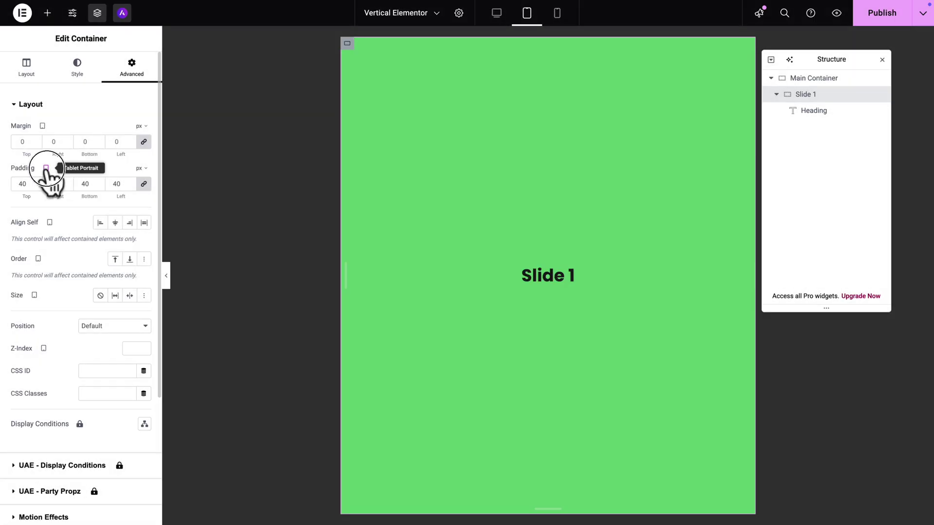
{"action": "left_click", "coordinate": [45, 169]}
{"action": "left_click", "coordinate": [46, 201]}
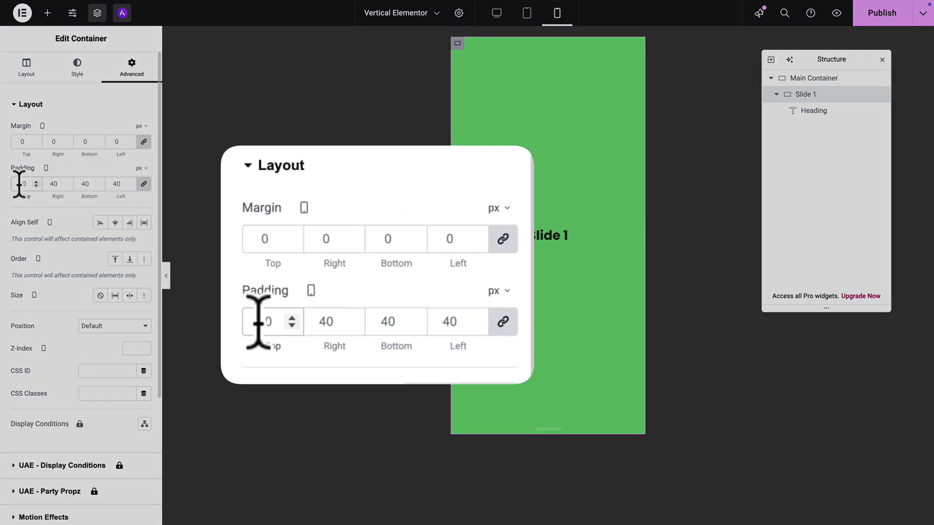
{"action": "double_click", "coordinate": [19, 184]}
{"action": "type", "text": "20"}
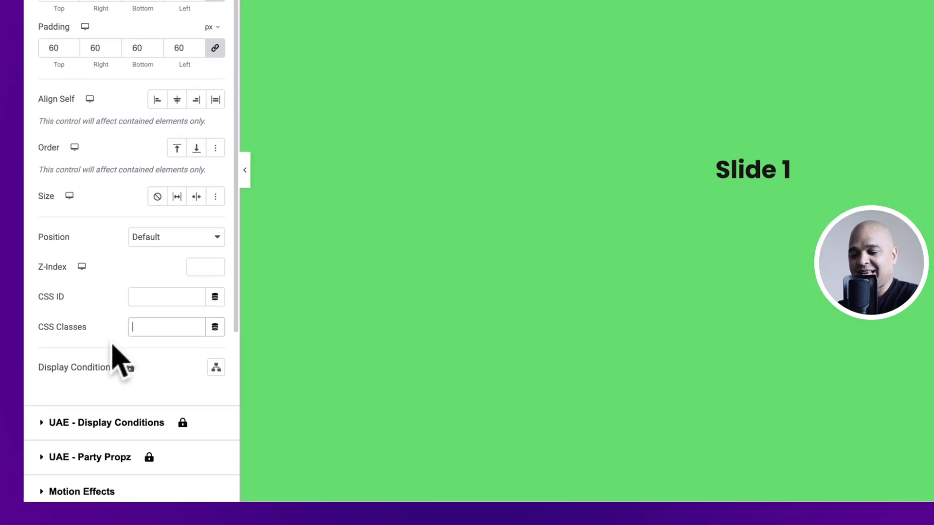
{"action": "type", "text": "vert"}
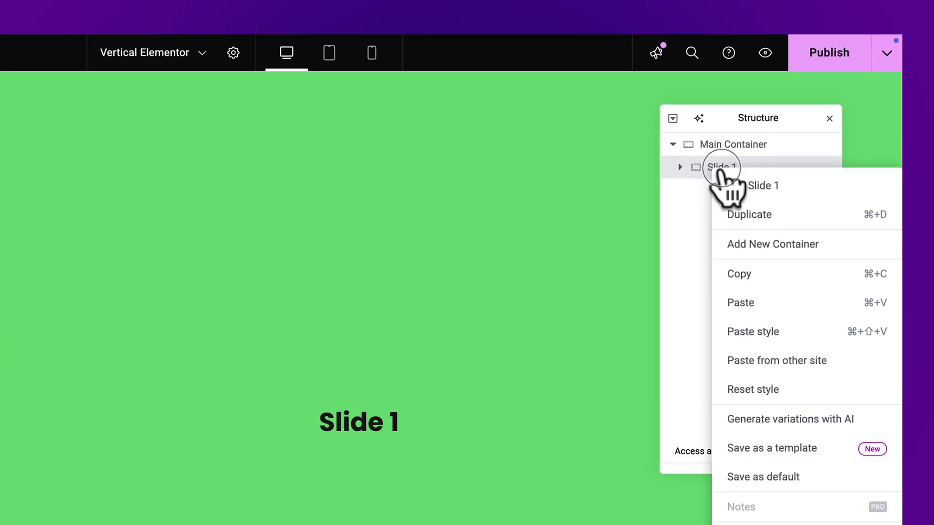
- Duplicate Slide 1 and retitle the copy and its heading as Slide 2
{"action": "left_click", "coordinate": [729, 221]}
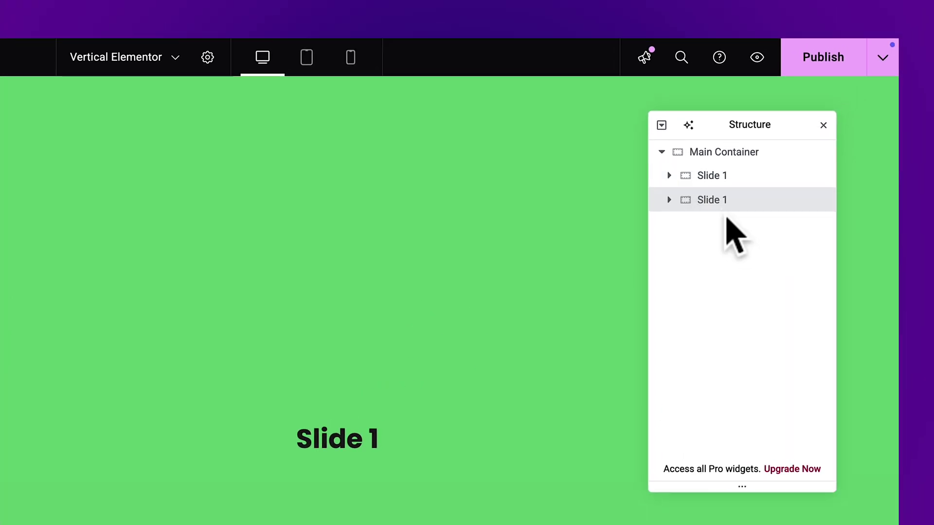
{"action": "double_click", "coordinate": [711, 203]}
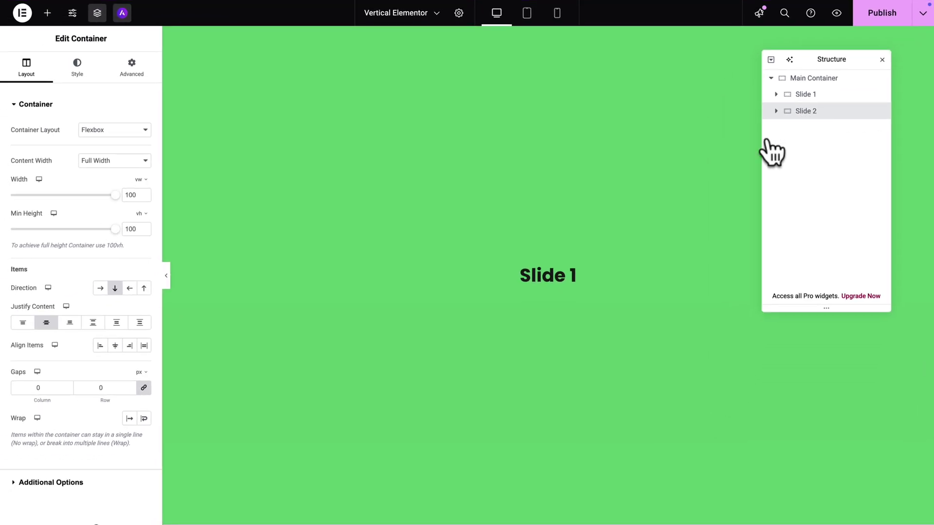
{"action": "scroll", "coordinate": [628, 263], "scroll_direction": "down", "scroll_amount": 2}
{"action": "scroll", "coordinate": [628, 263], "scroll_direction": "up", "scroll_amount": 1}
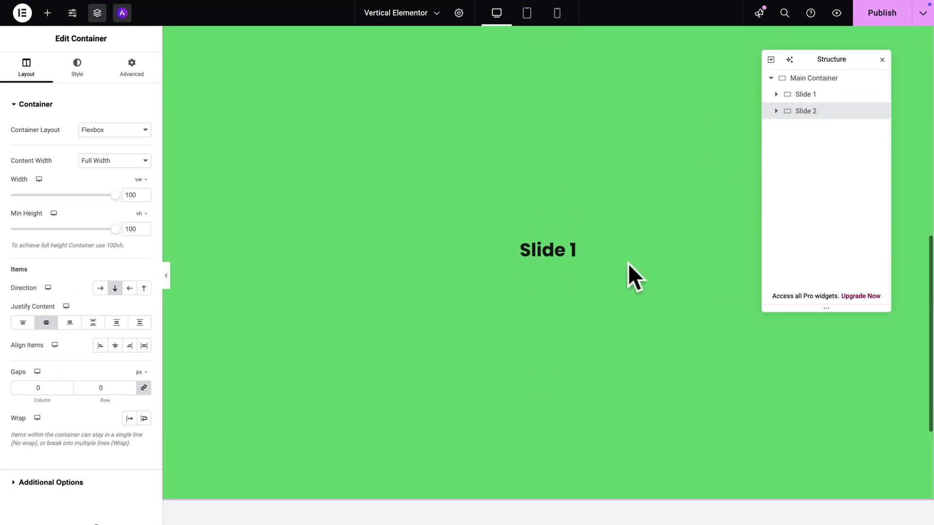
{"action": "left_click", "coordinate": [575, 250]}
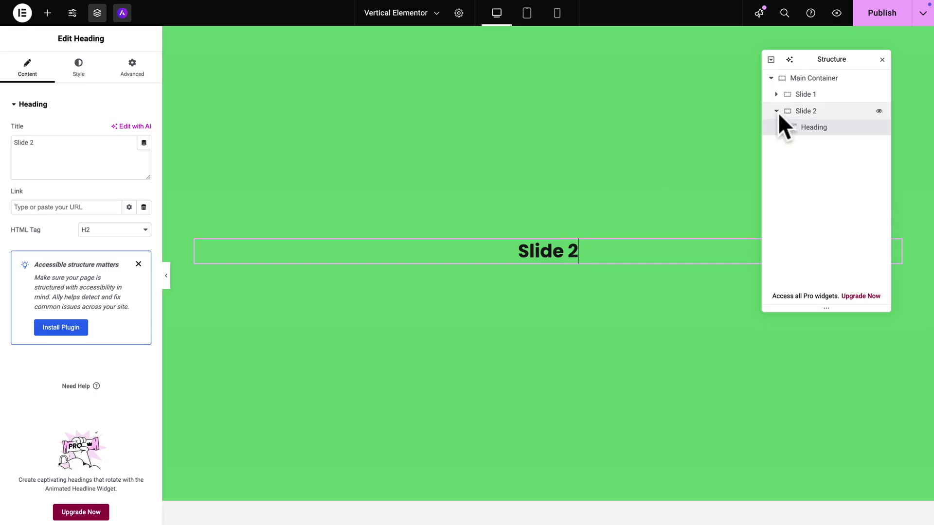
- Give Slide 2 a red background and confirm its CSS class is vert
{"action": "left_click", "coordinate": [796, 111]}
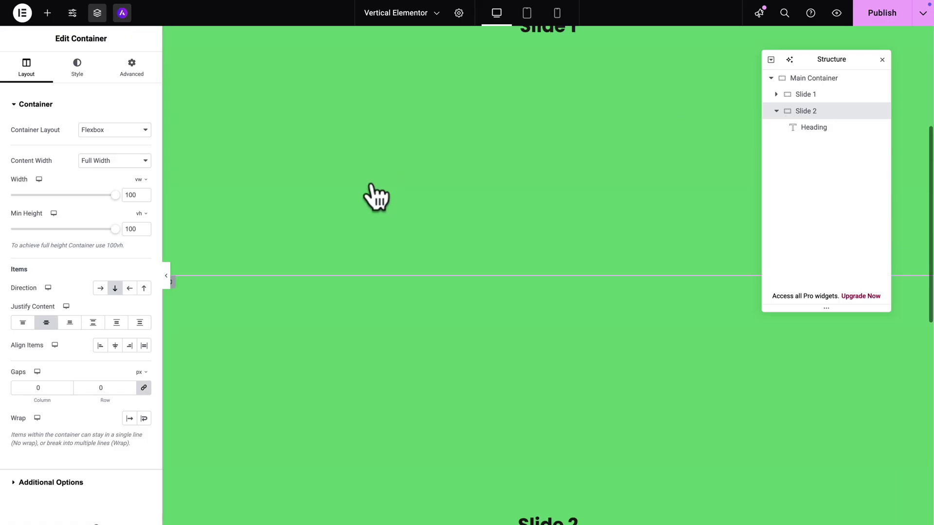
{"action": "left_click", "coordinate": [77, 67]}
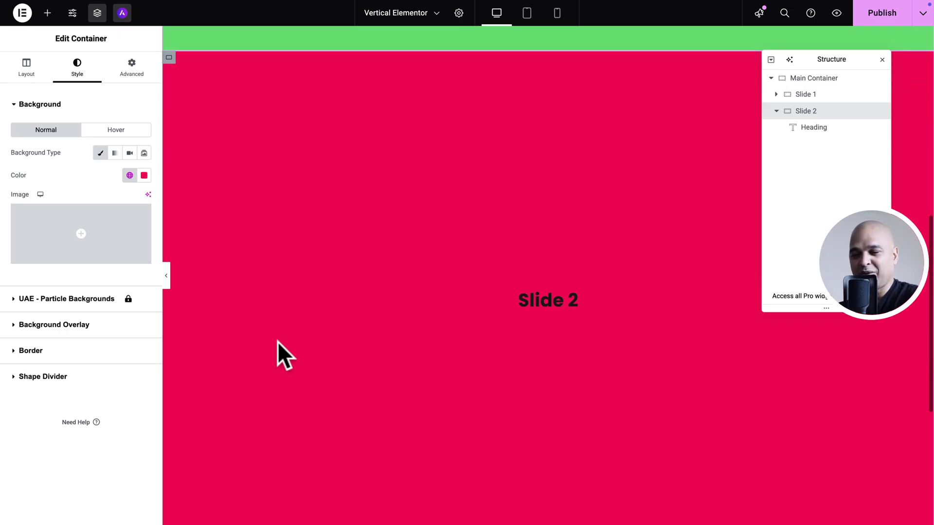
{"action": "scroll", "coordinate": [277, 341], "scroll_direction": "down", "scroll_amount": 1}
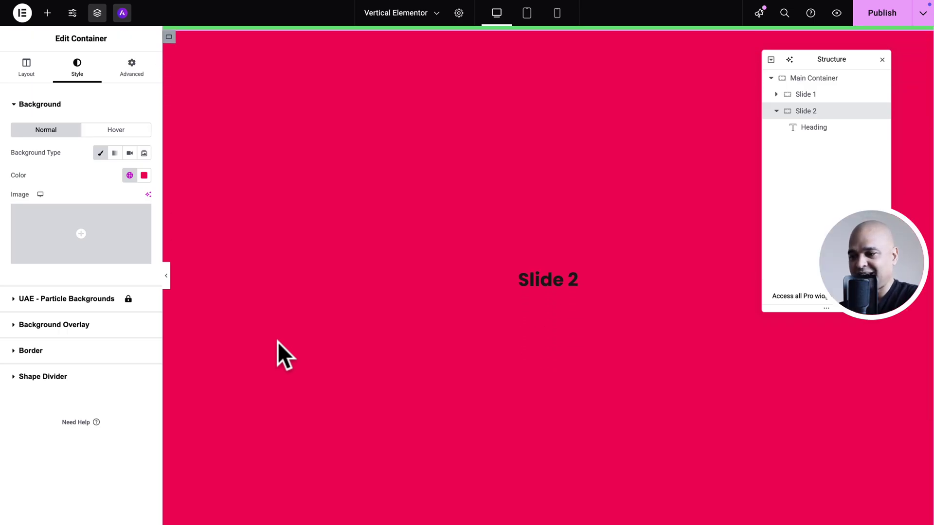
{"action": "left_click", "coordinate": [132, 67]}
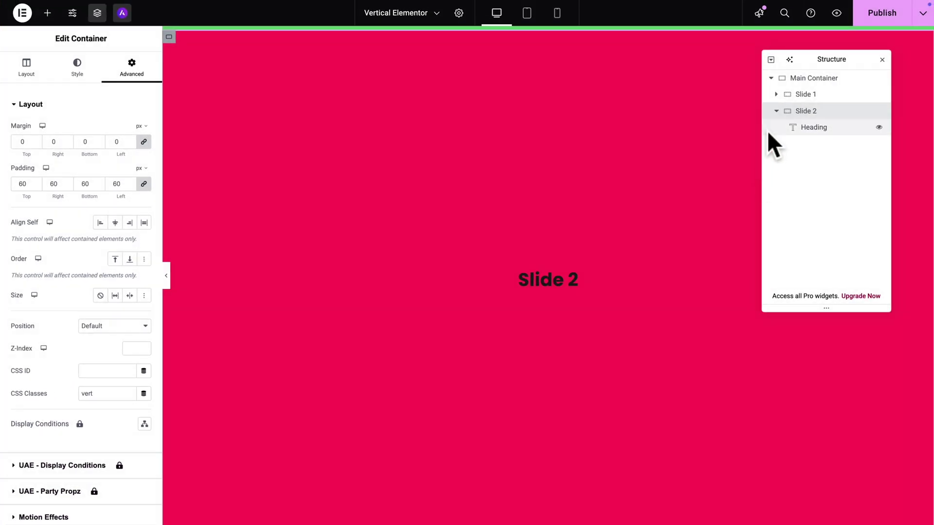
{"action": "left_click", "coordinate": [774, 111]}
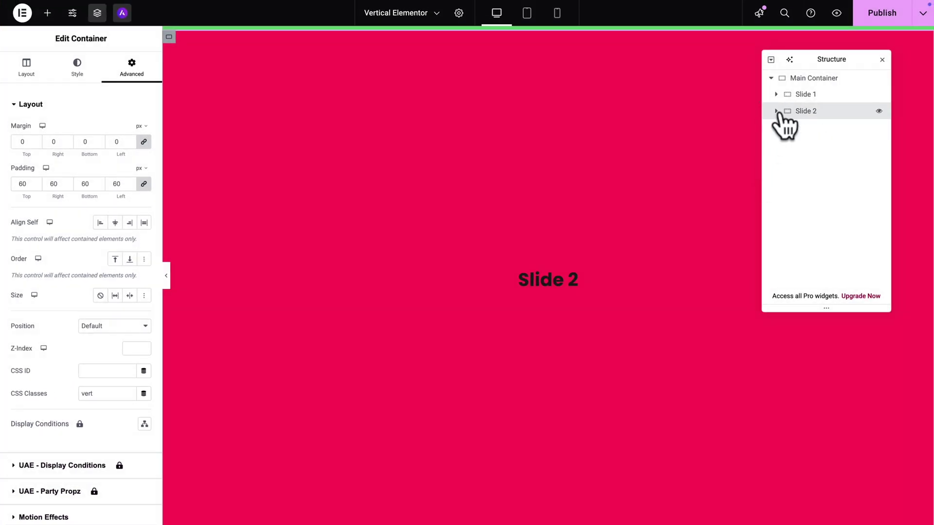
- Duplicate Slide 2 and retitle the new slide's heading as Slide 3
{"action": "right_click", "coordinate": [795, 111]}
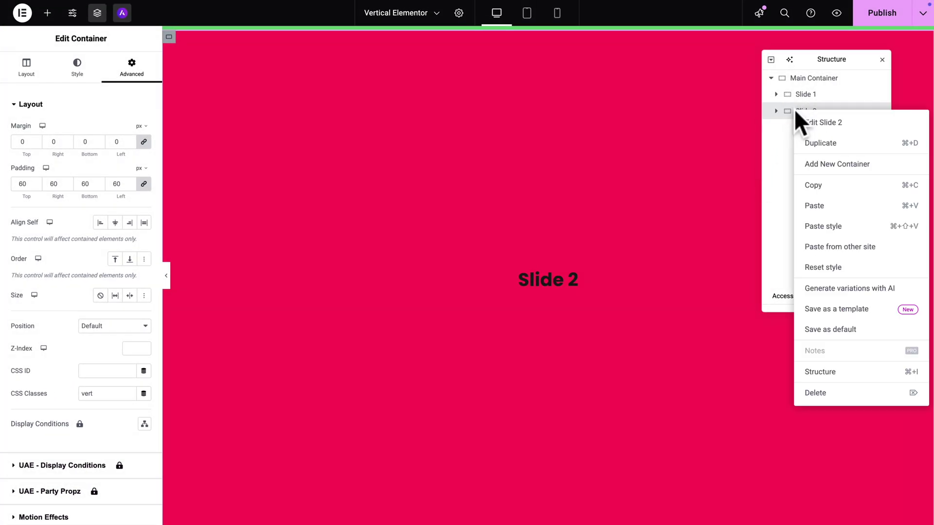
{"action": "left_click", "coordinate": [813, 142]}
{"action": "left_click", "coordinate": [810, 129]}
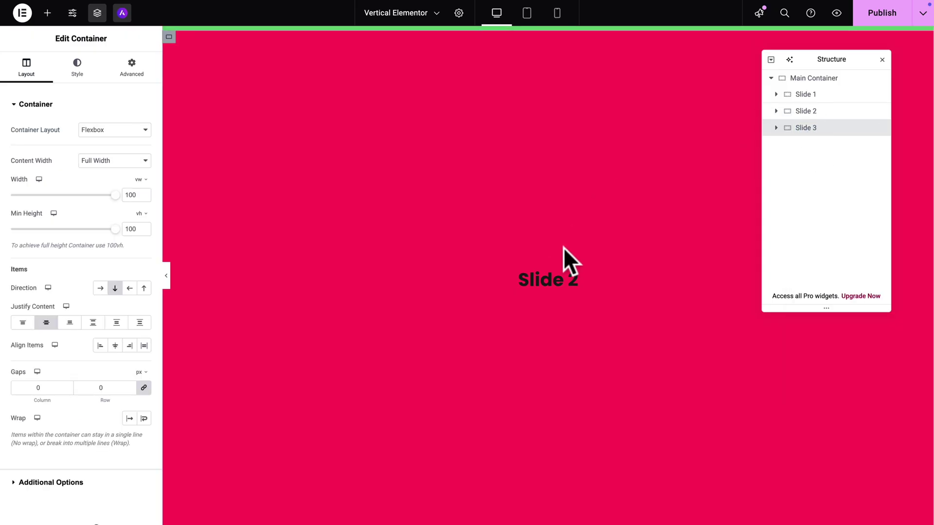
{"action": "left_click", "coordinate": [575, 268]}
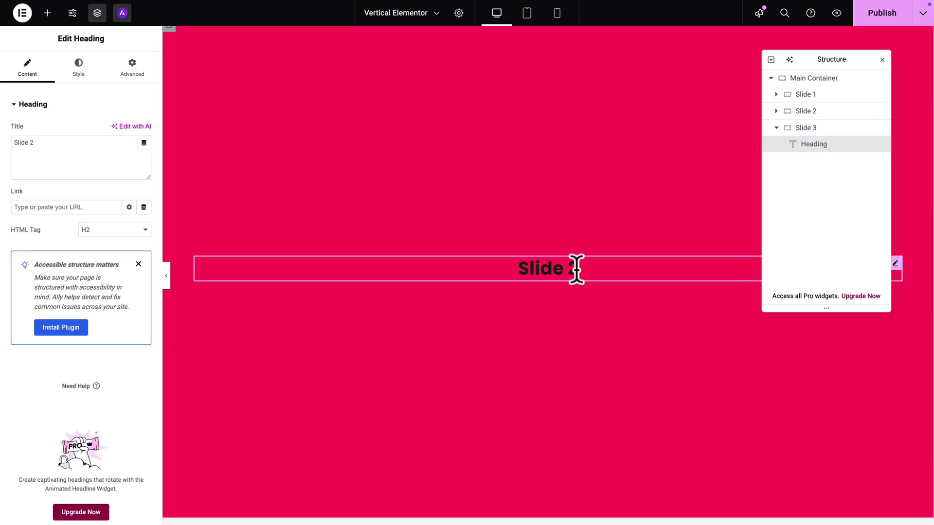
- Give Slide 3 the light-blue Primary global background, check its vert class, and publish
{"action": "left_click", "coordinate": [803, 132]}
{"action": "scroll", "coordinate": [271, 142], "scroll_direction": "up", "scroll_amount": 5}
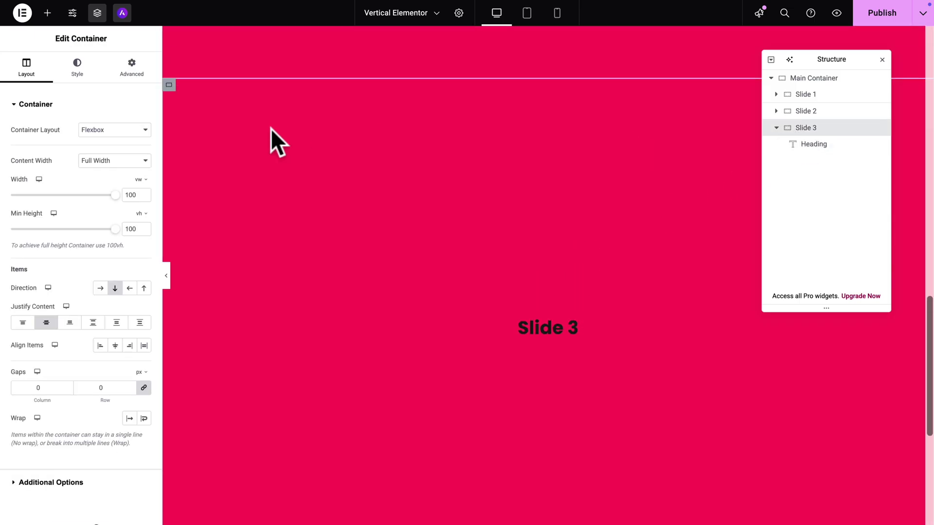
{"action": "left_click", "coordinate": [78, 72]}
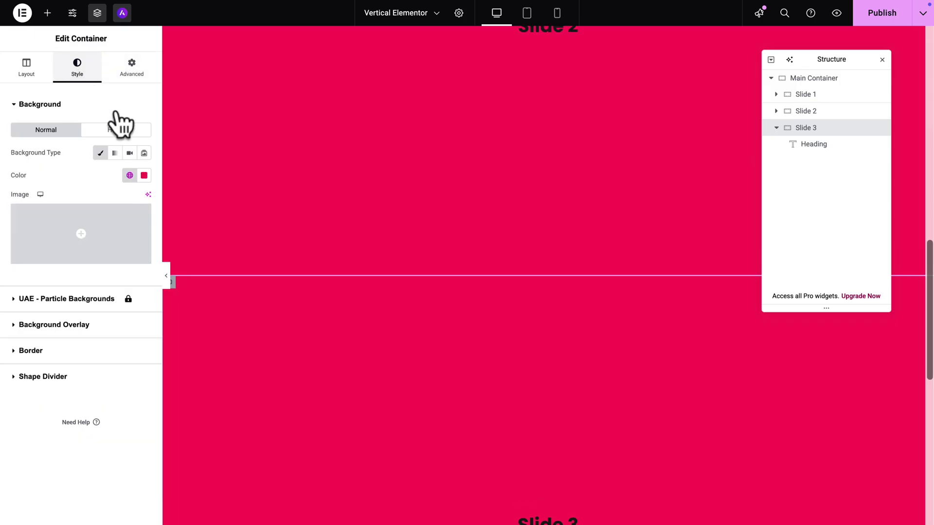
{"action": "left_click", "coordinate": [129, 175]}
{"action": "left_click", "coordinate": [78, 223]}
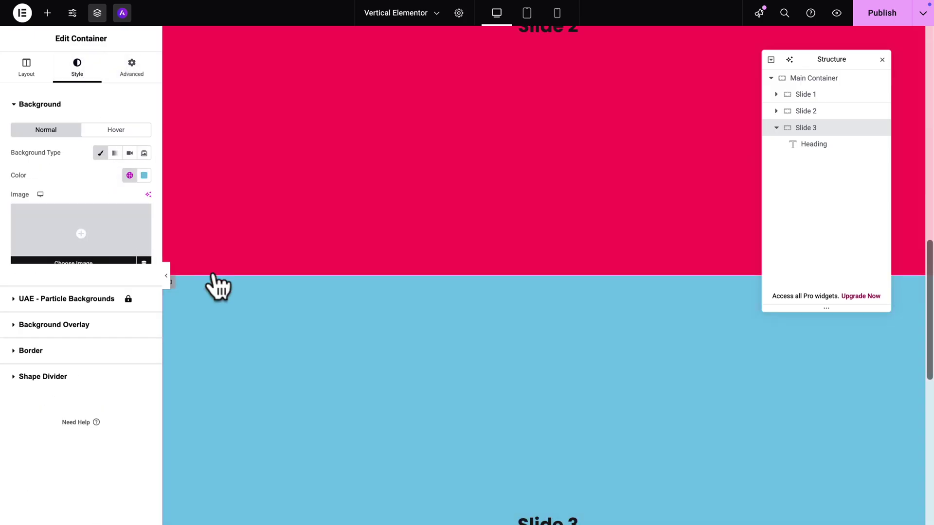
{"action": "scroll", "coordinate": [269, 358], "scroll_direction": "down", "scroll_amount": 4}
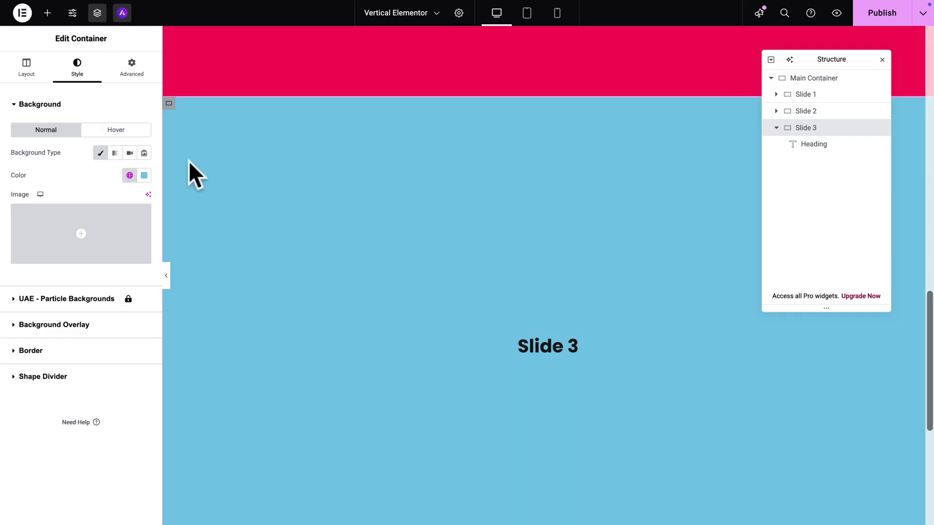
{"action": "left_click", "coordinate": [131, 68]}
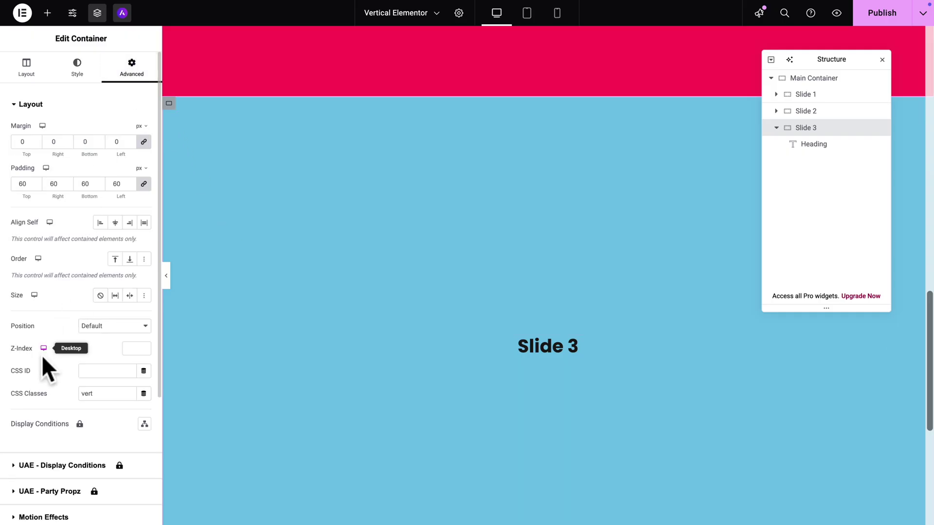
{"action": "scroll", "coordinate": [41, 355], "scroll_direction": "down", "scroll_amount": 1}
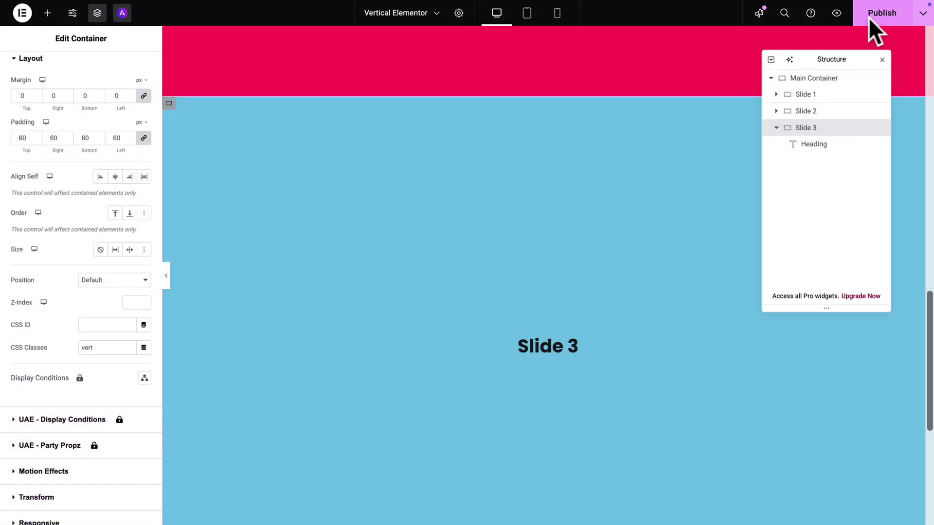
{"action": "left_click", "coordinate": [869, 18]}
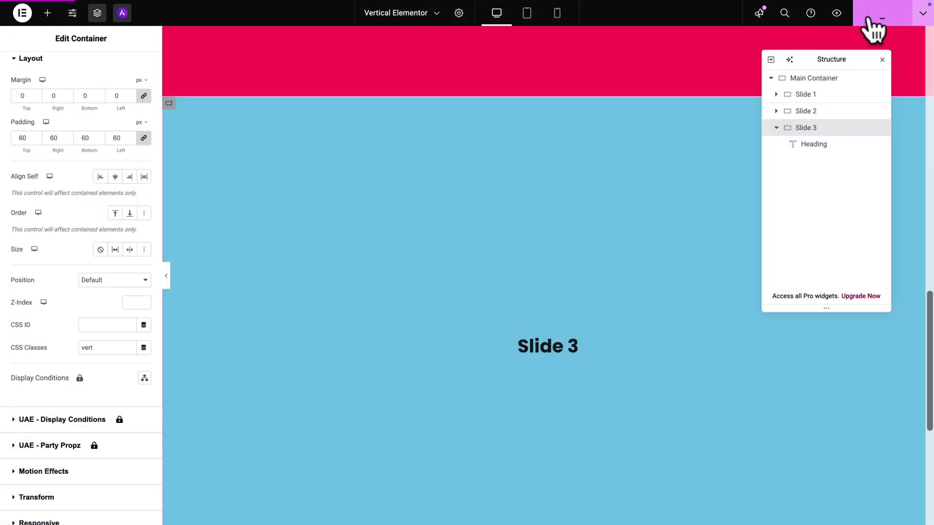
{"action": "left_click", "coordinate": [836, 13]}
{"action": "scroll", "coordinate": [784, 273], "scroll_direction": "down", "scroll_amount": 3}
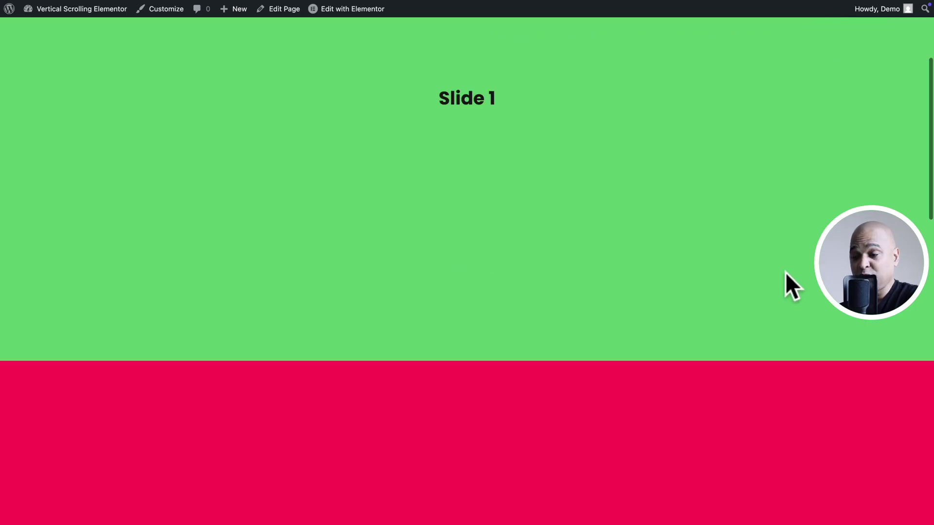
{"action": "scroll", "coordinate": [784, 272], "scroll_direction": "down", "scroll_amount": 10}
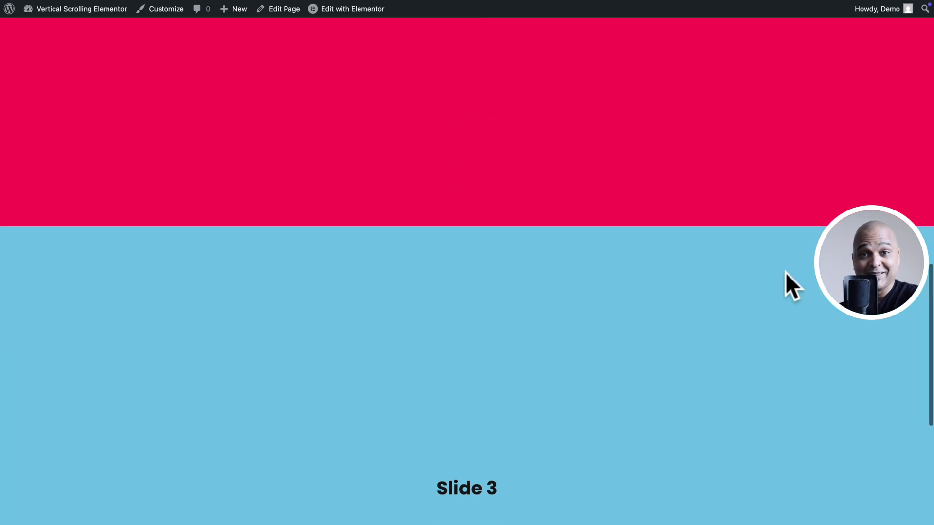
{"action": "scroll", "coordinate": [785, 272], "scroll_direction": "down", "scroll_amount": 5}
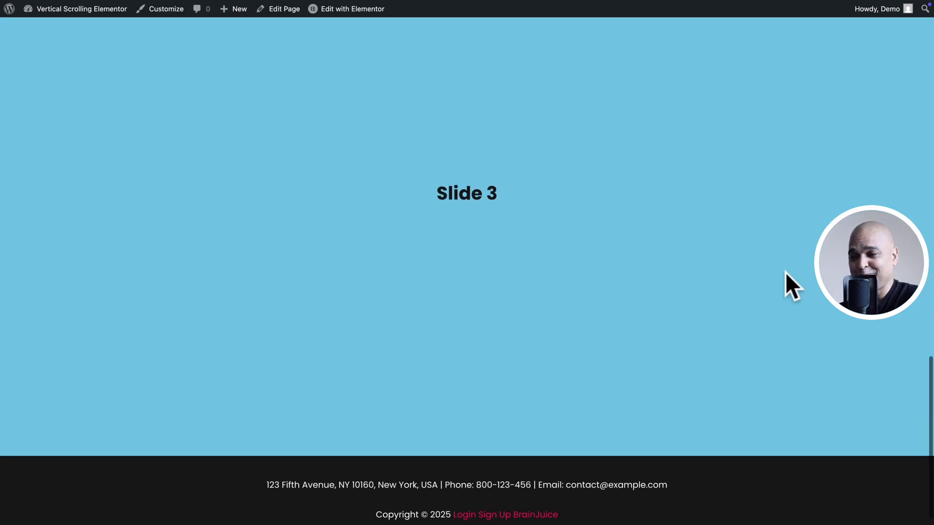
{"action": "scroll", "coordinate": [784, 273], "scroll_direction": "up", "scroll_amount": 15}
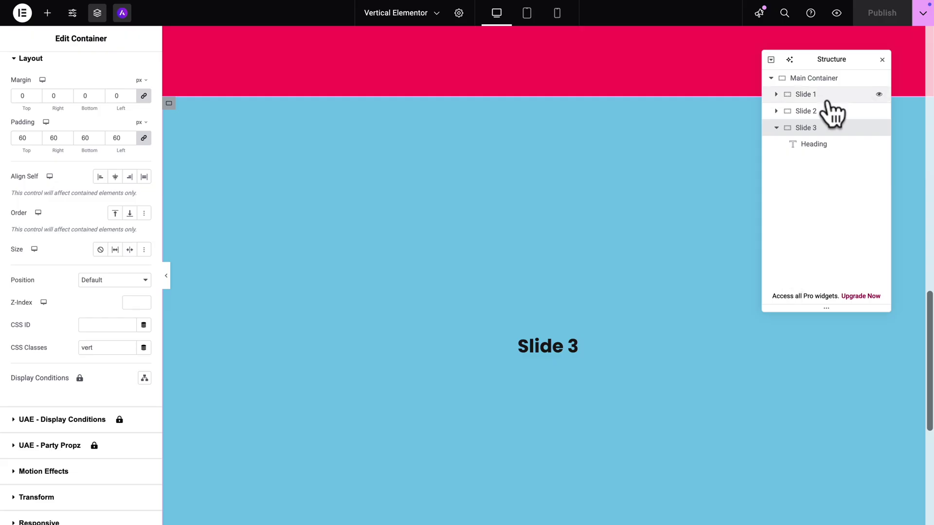
- Select the collapsed Main Container and enter mainco as its CSS class
{"action": "left_click", "coordinate": [772, 78]}
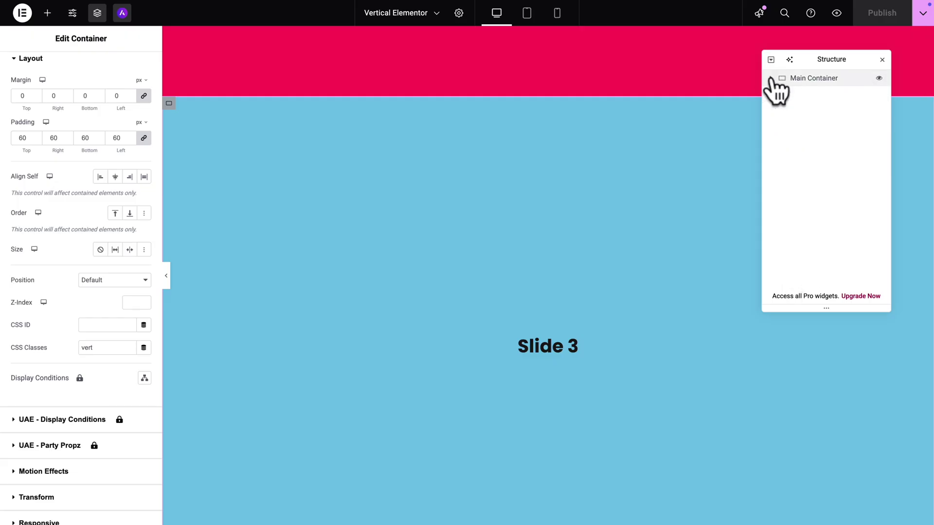
{"action": "left_click", "coordinate": [797, 79]}
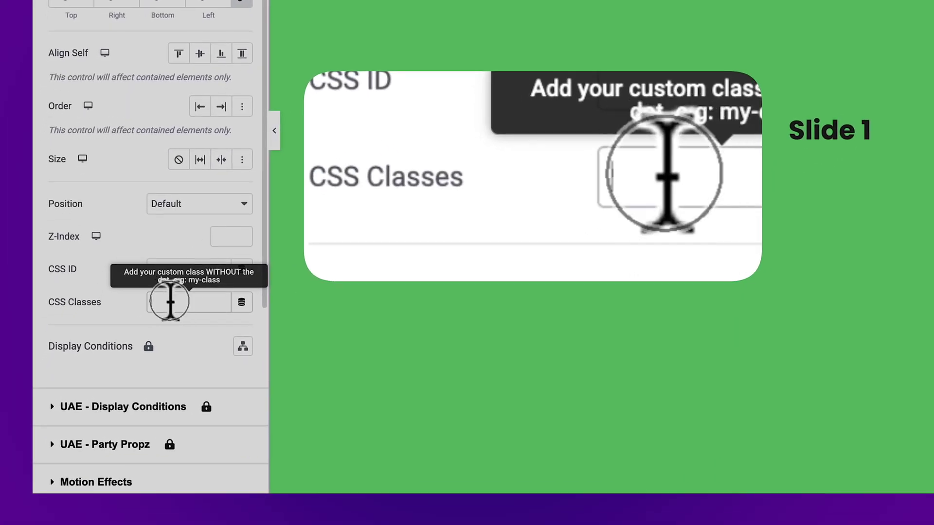
{"action": "left_click", "coordinate": [169, 301]}
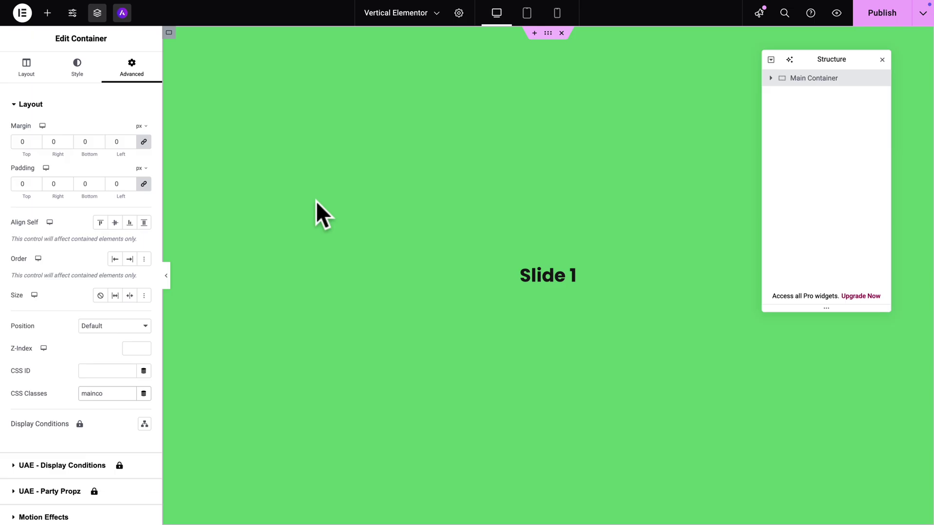
- Place an HTML widget under Slide 1's heading, paste the snap-scroll code, and publish
{"action": "left_click", "coordinate": [47, 13]}
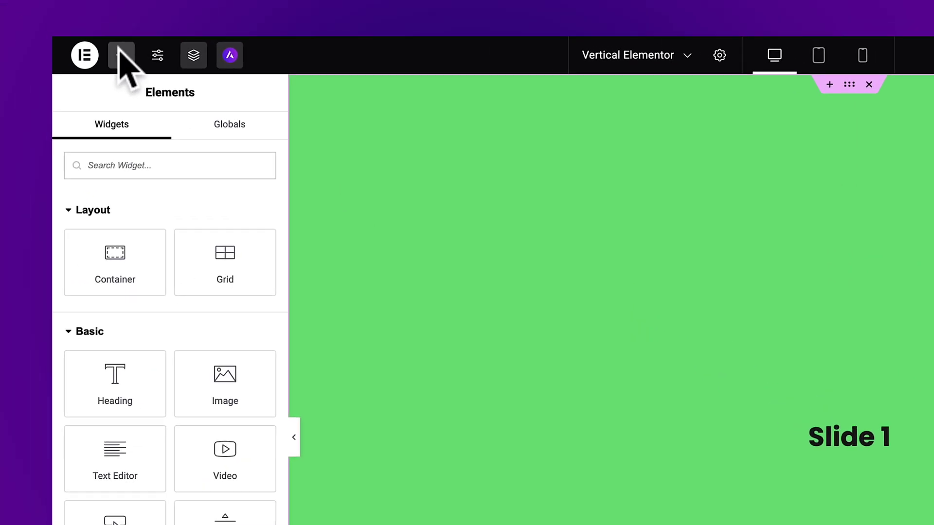
{"action": "type", "text": "html"}
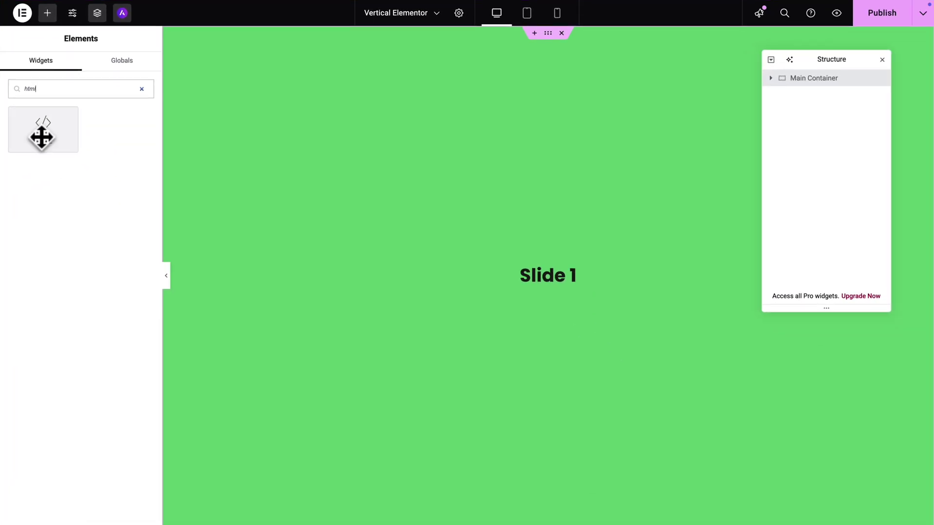
{"action": "left_click_drag", "start_coordinate": [41, 138], "coordinate": [528, 282]}
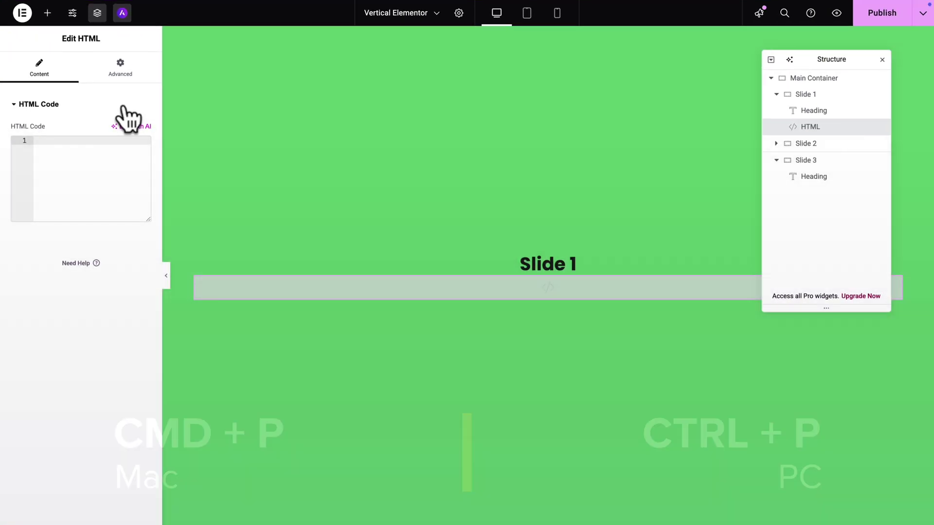
{"action": "key", "text": "ctrl+v"}
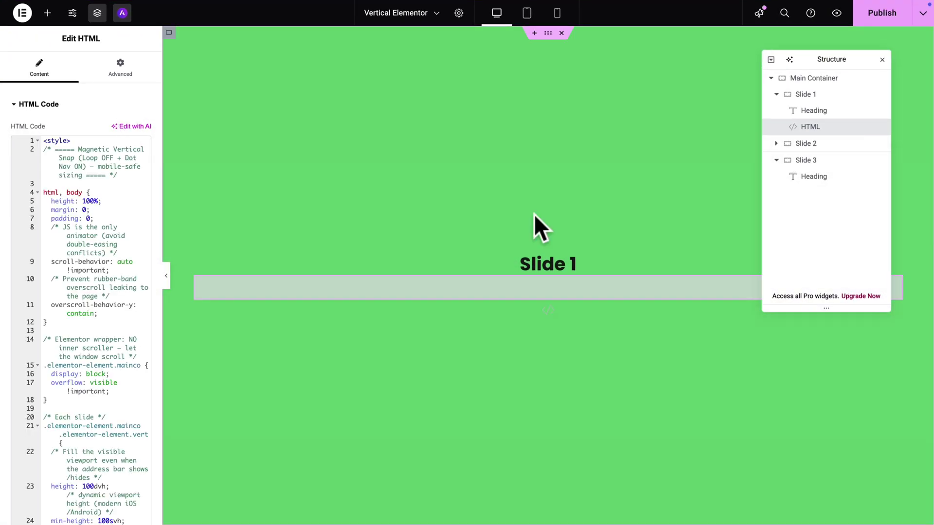
{"action": "left_click", "coordinate": [878, 17]}
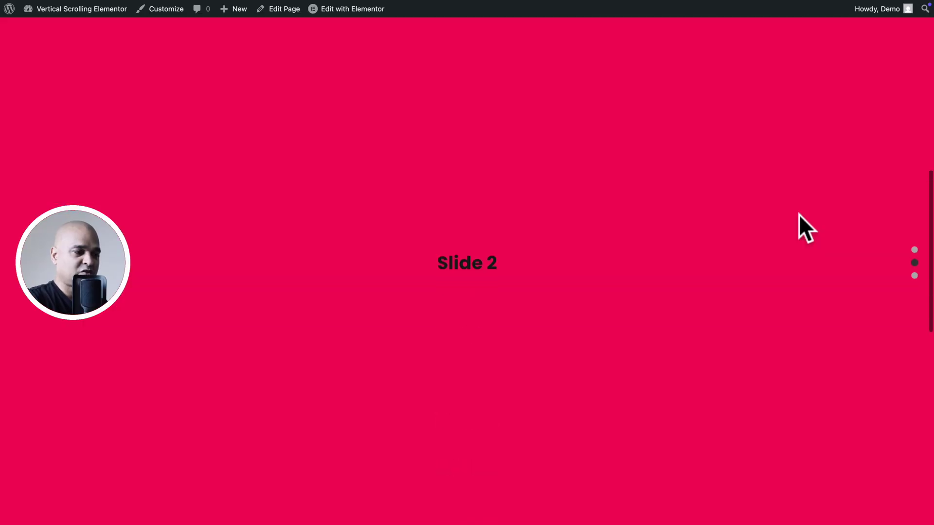
{"action": "scroll", "coordinate": [798, 214], "scroll_direction": "down", "scroll_amount": 1}
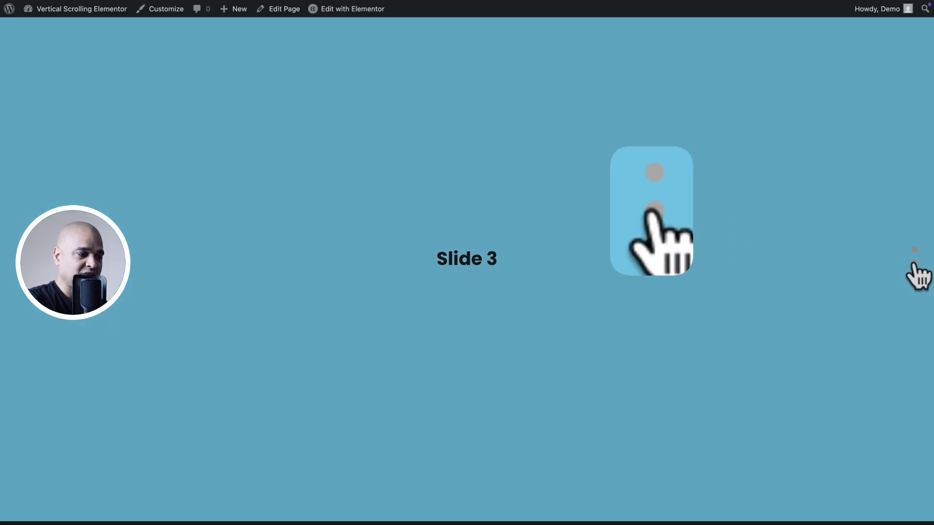
- On the live page, scroll and use the nav dots and Down arrow to switch slides
{"action": "left_click", "coordinate": [914, 262]}
{"action": "left_click", "coordinate": [914, 249]}
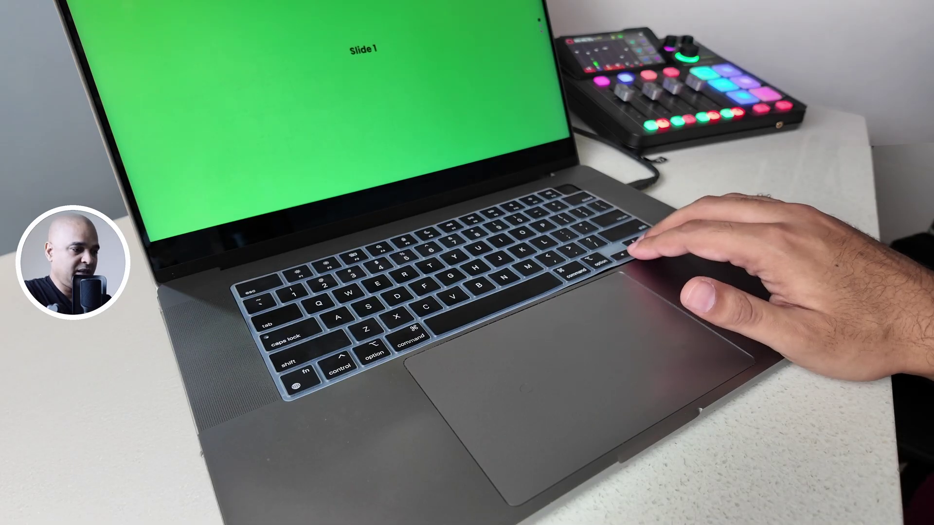
{"action": "key", "text": "Down"}
{"action": "key", "text": "Down"}
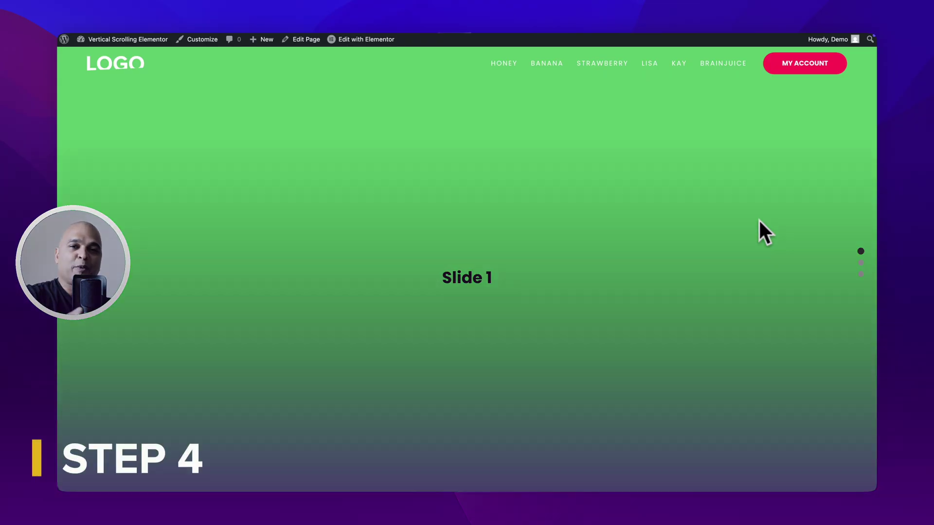
{"action": "scroll", "coordinate": [758, 218], "scroll_direction": "down", "scroll_amount": 1}
{"action": "scroll", "coordinate": [757, 219], "scroll_direction": "down", "scroll_amount": 1}
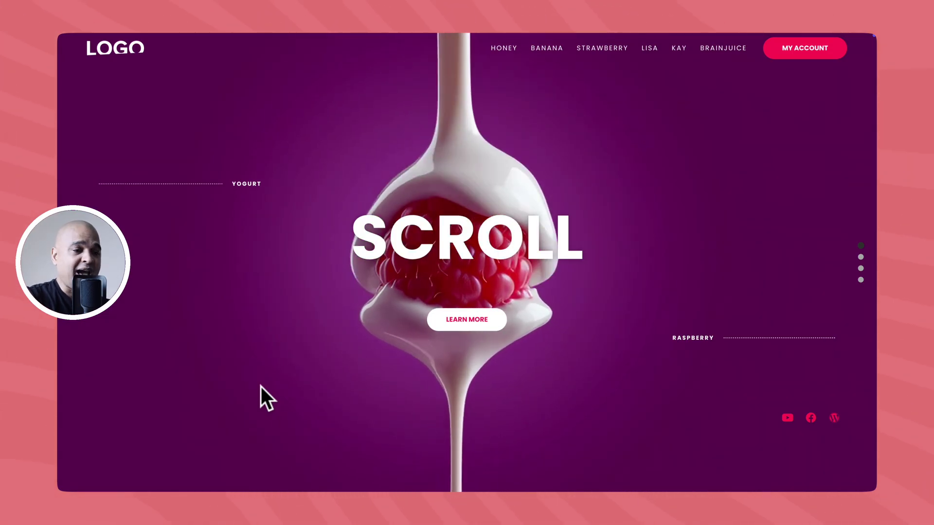
{"action": "left_click", "coordinate": [327, 255]}
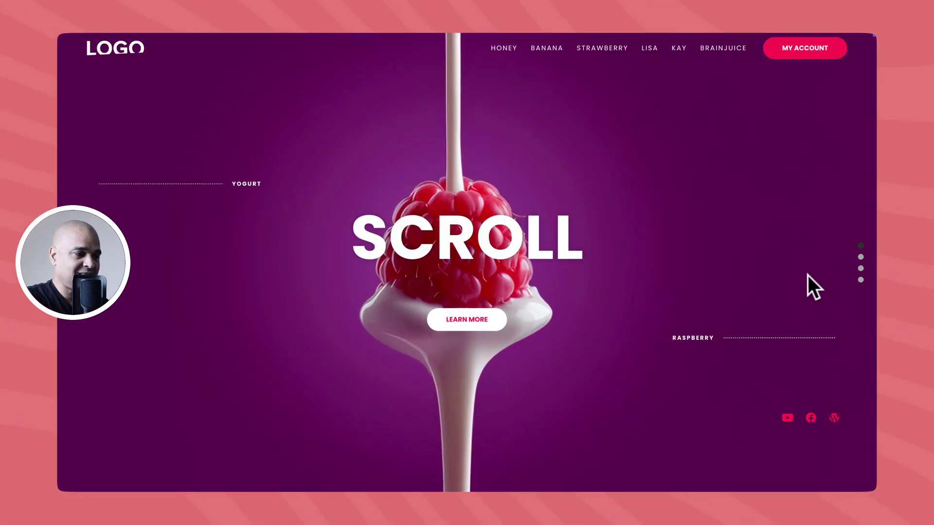
{"action": "scroll", "coordinate": [813, 287], "scroll_direction": "down", "scroll_amount": 10}
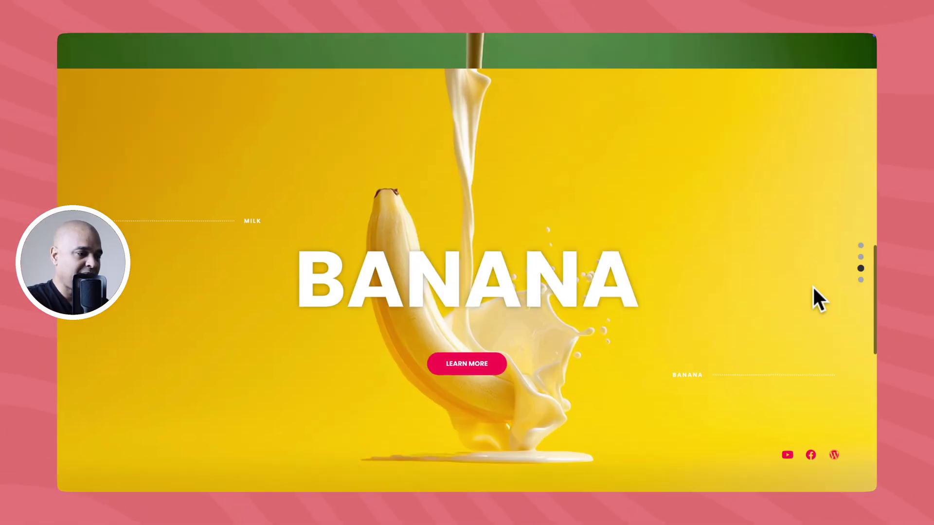
{"action": "scroll", "coordinate": [812, 285], "scroll_direction": "down", "scroll_amount": 3}
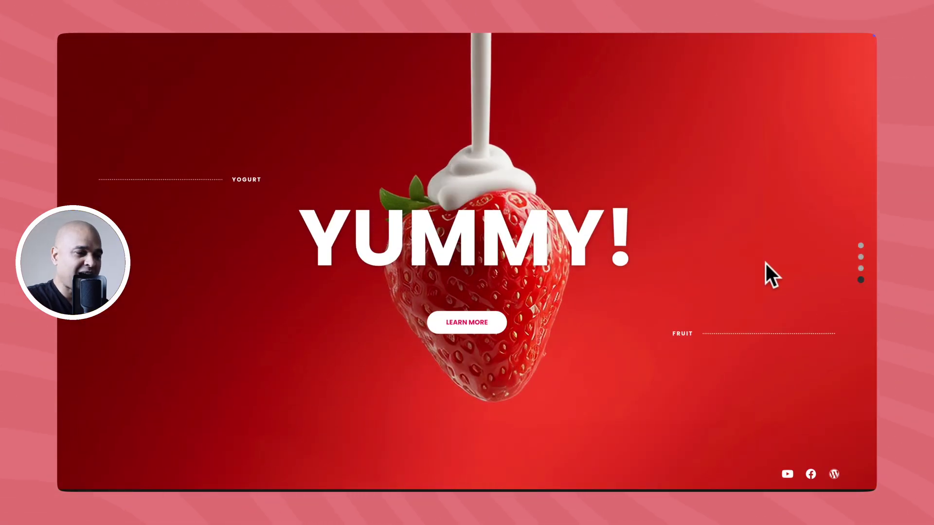
{"action": "scroll", "coordinate": [765, 263], "scroll_direction": "down", "scroll_amount": 2}
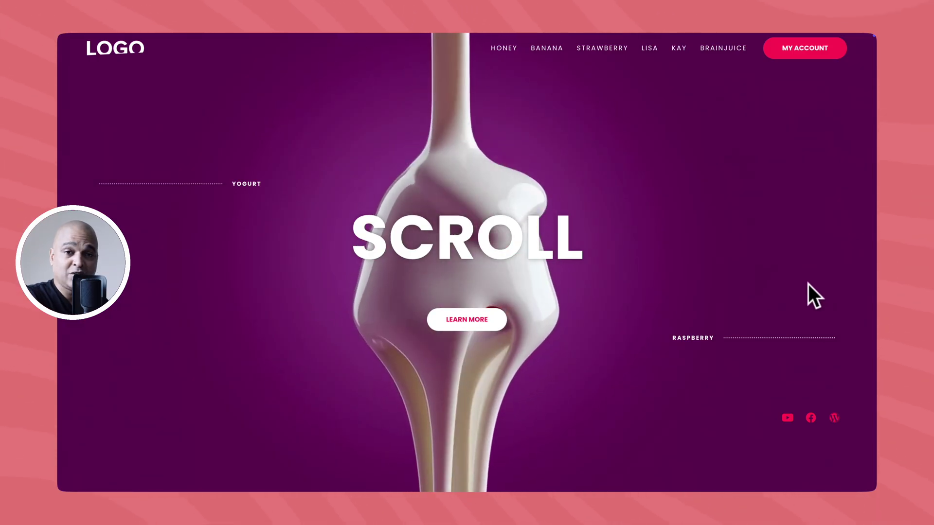
{"action": "scroll", "coordinate": [807, 284], "scroll_direction": "down", "scroll_amount": 10}
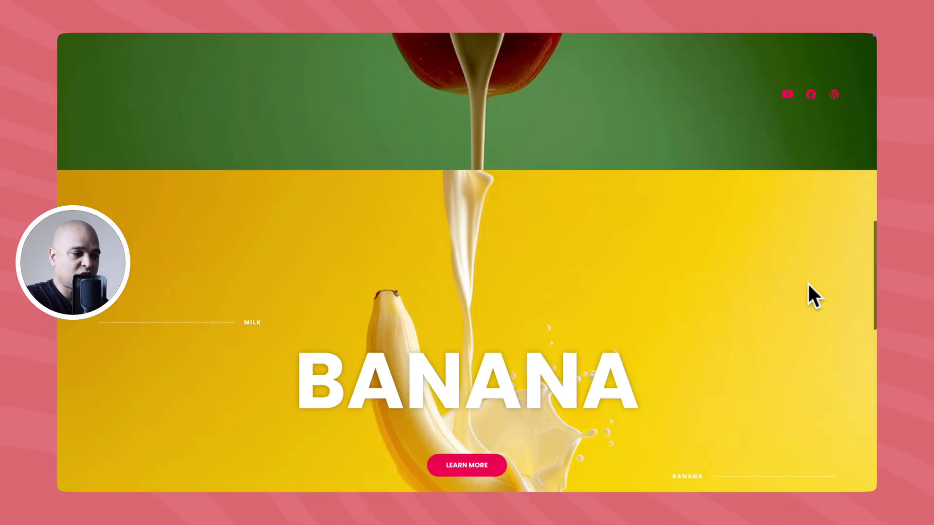
{"action": "scroll", "coordinate": [809, 284], "scroll_direction": "down", "scroll_amount": 5}
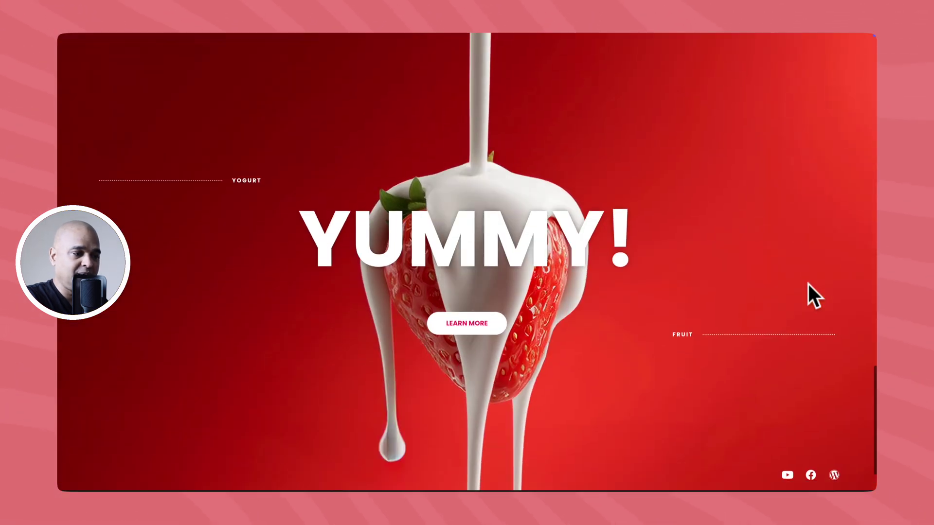
{"action": "scroll", "coordinate": [808, 283], "scroll_direction": "down", "scroll_amount": 2}
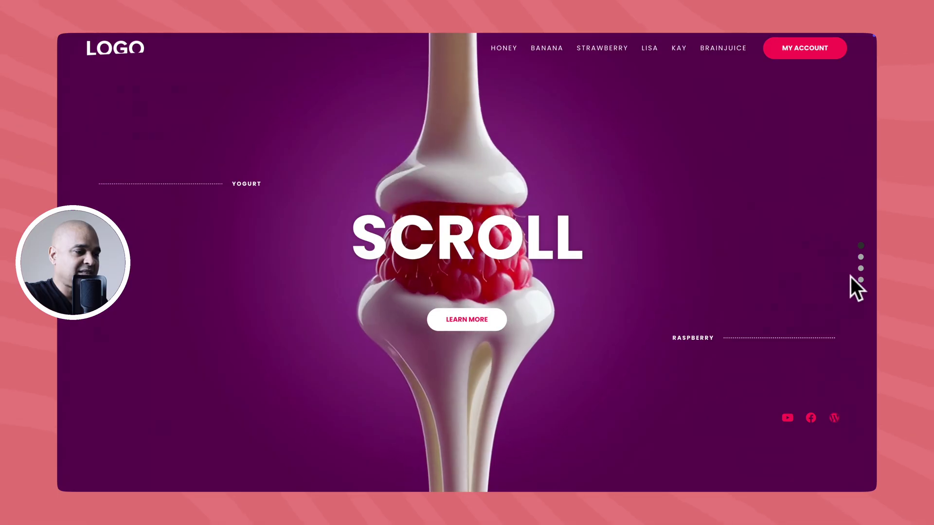
- Scroll the live slides up and down to test the snapping
{"action": "scroll", "coordinate": [756, 296], "scroll_direction": "down", "scroll_amount": 5}
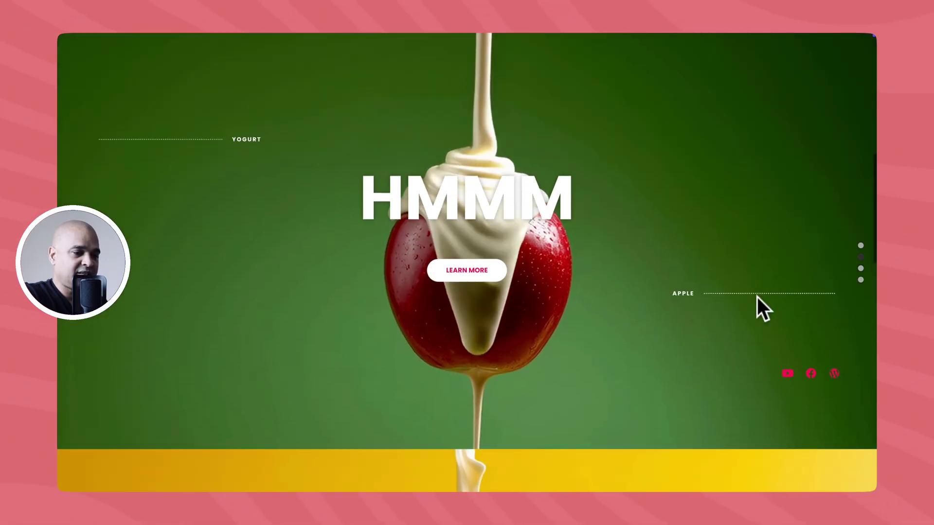
{"action": "scroll", "coordinate": [756, 296], "scroll_direction": "down", "scroll_amount": 2}
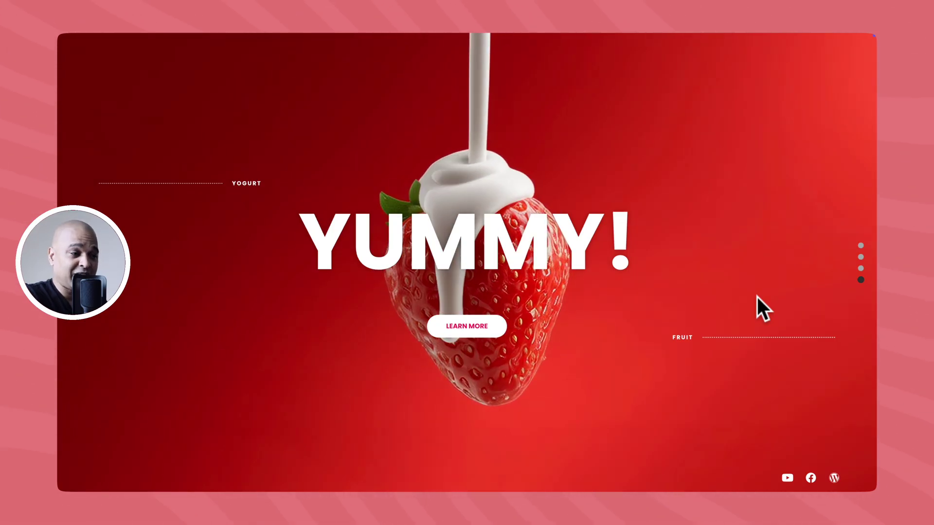
{"action": "scroll", "coordinate": [756, 297], "scroll_direction": "up", "scroll_amount": 4}
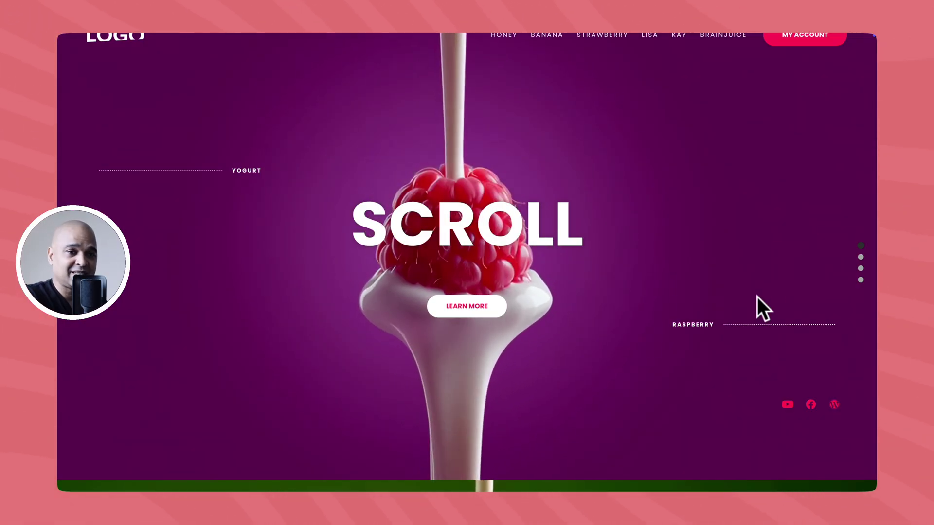
{"action": "scroll", "coordinate": [757, 297], "scroll_direction": "down", "scroll_amount": 4}
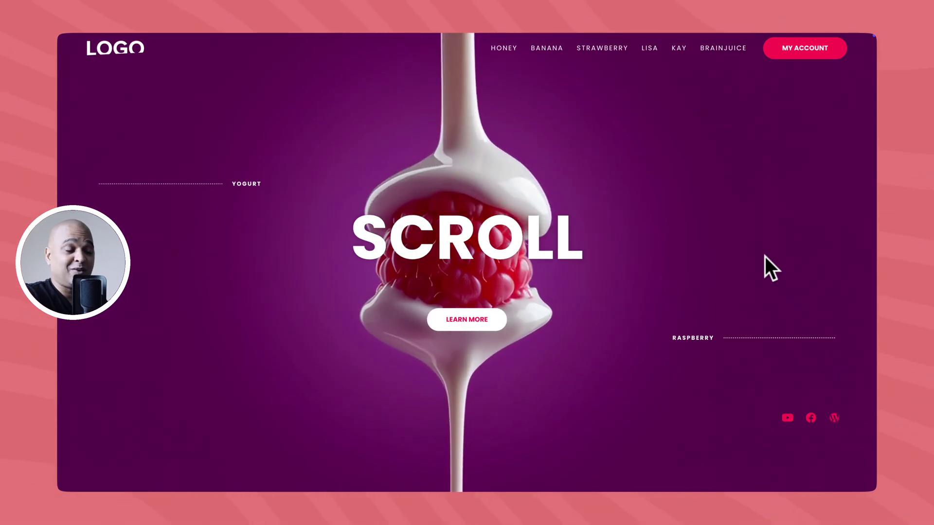
{"action": "scroll", "coordinate": [764, 256], "scroll_direction": "down", "scroll_amount": 5}
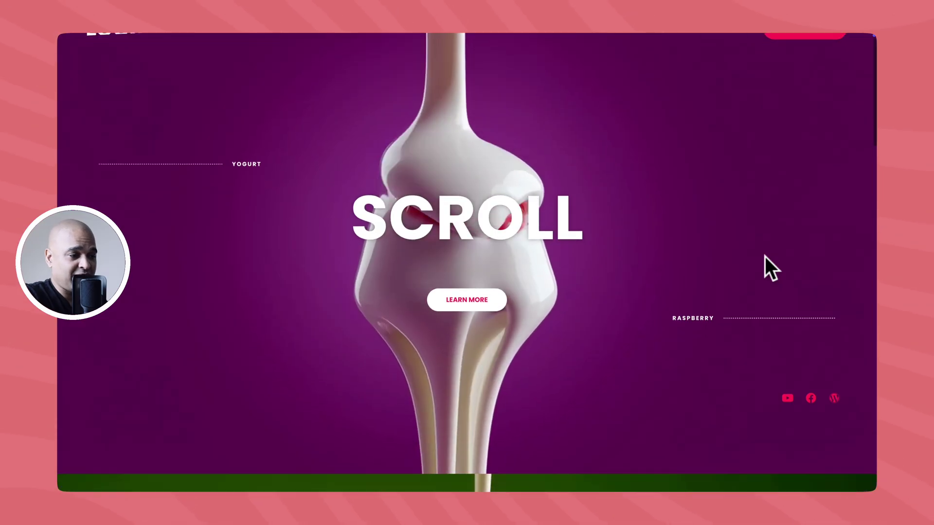
{"action": "scroll", "coordinate": [765, 257], "scroll_direction": "down", "scroll_amount": 10}
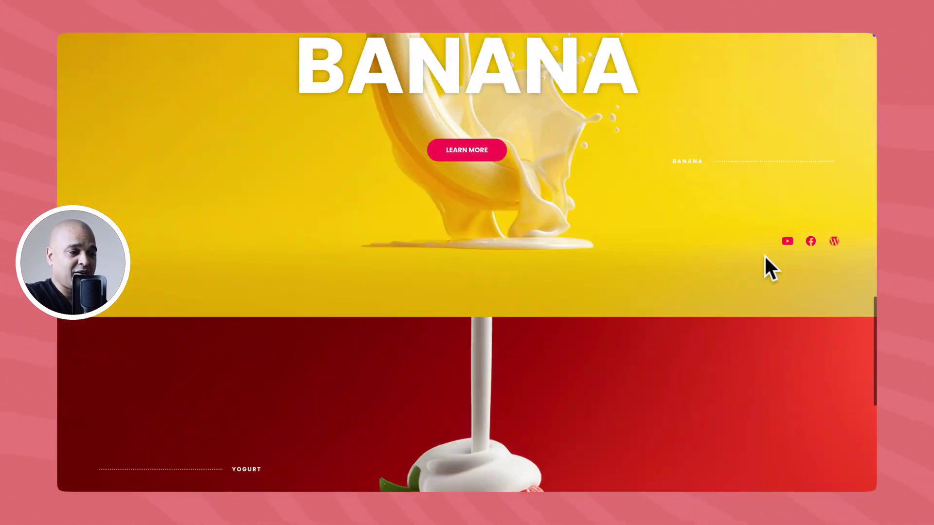
{"action": "scroll", "coordinate": [765, 257], "scroll_direction": "up", "scroll_amount": 10}
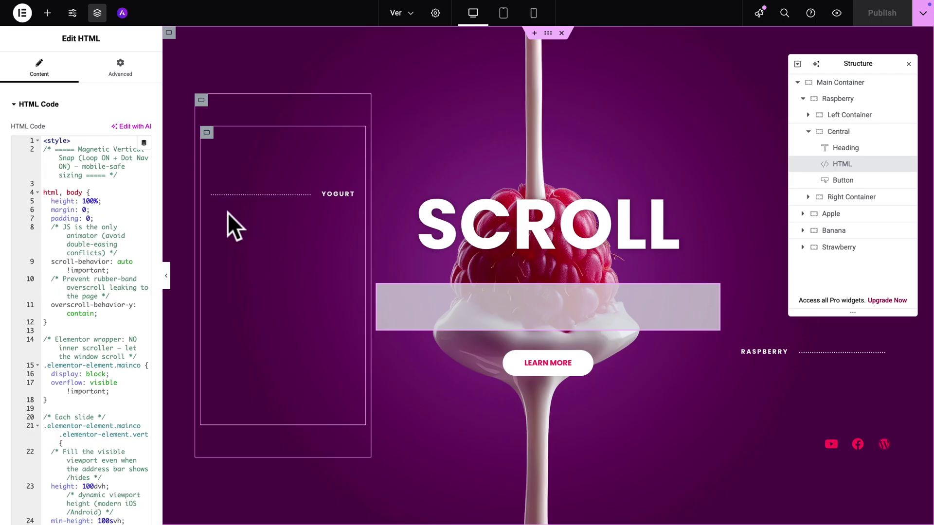
- Clear the HTML widget's old code and paste in the mobile-safe snap code
{"action": "left_click", "coordinate": [107, 237]}
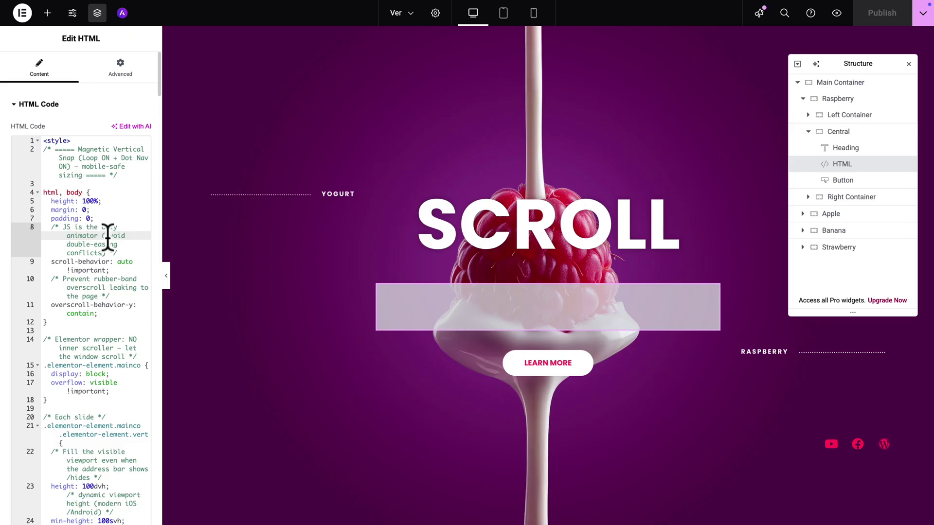
{"action": "key", "text": "super+a"}
{"action": "key", "text": "super+c"}
{"action": "key", "text": "BackSpace"}
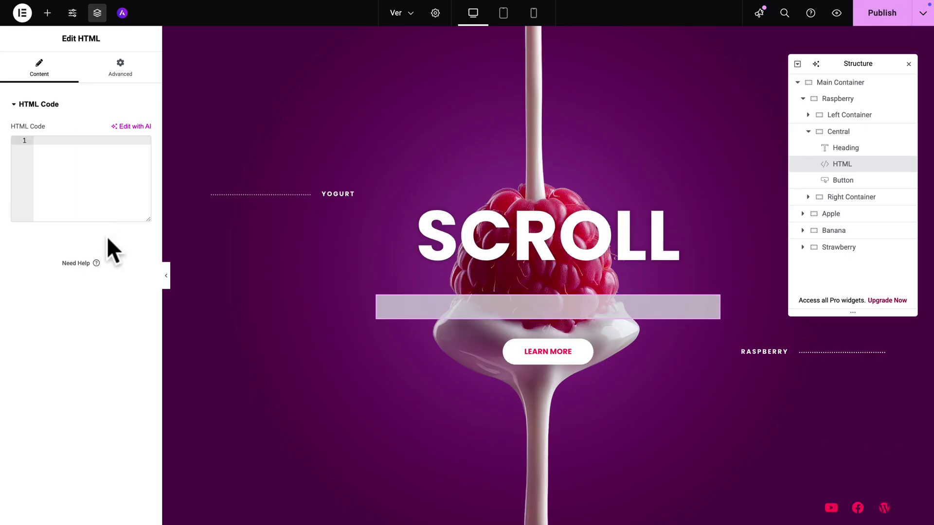
{"action": "key", "text": "super+v"}
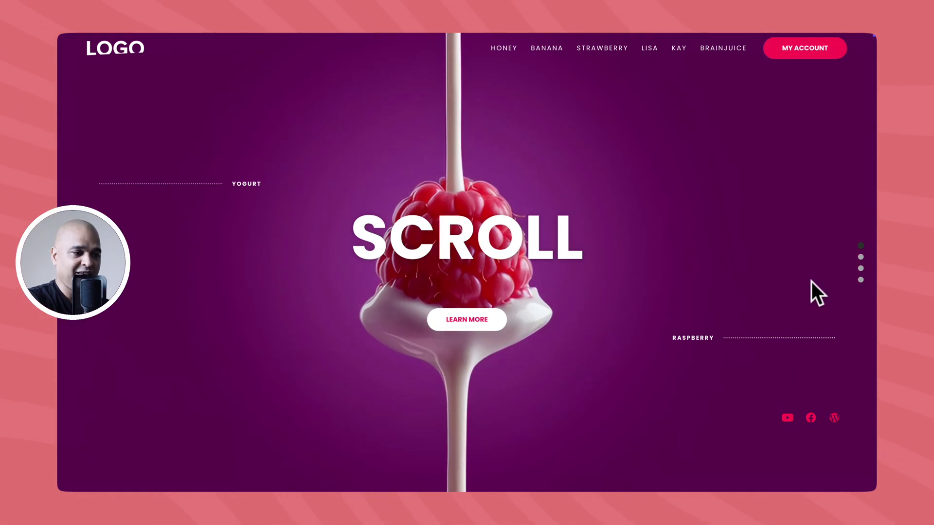
{"action": "scroll", "coordinate": [811, 282], "scroll_direction": "down", "scroll_amount": 10}
{"action": "scroll", "coordinate": [810, 281], "scroll_direction": "down", "scroll_amount": 3}
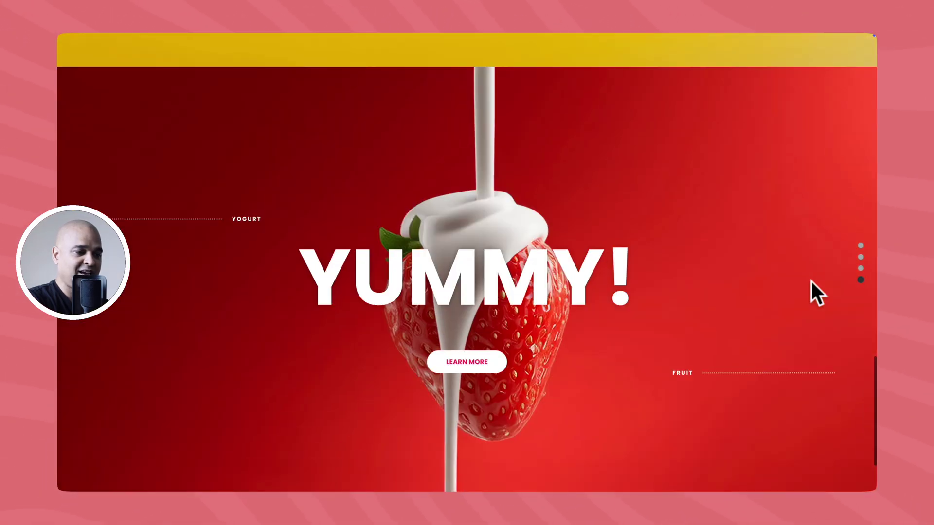
{"action": "scroll", "coordinate": [811, 281], "scroll_direction": "up", "scroll_amount": 10}
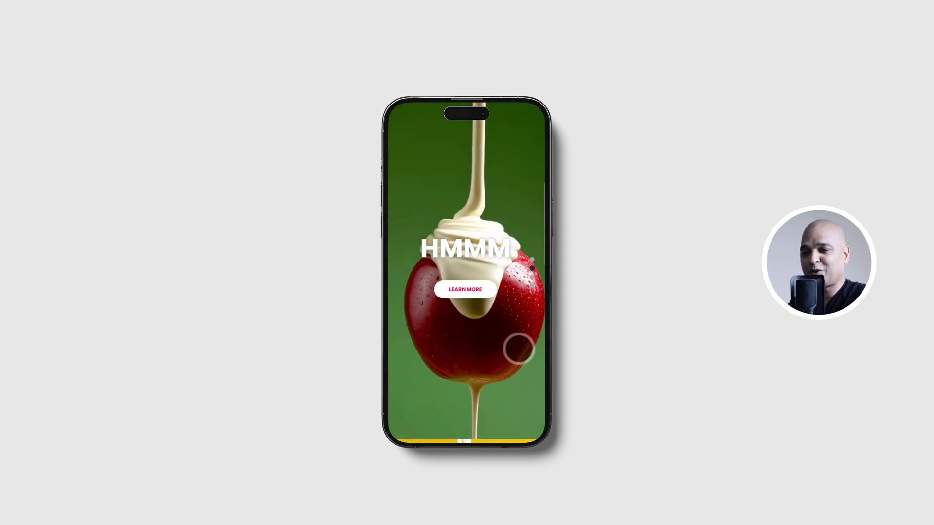
{"action": "scroll", "coordinate": [518, 348], "scroll_direction": "down", "scroll_amount": 3}
{"action": "scroll", "coordinate": [518, 348], "scroll_direction": "down", "scroll_amount": 3}
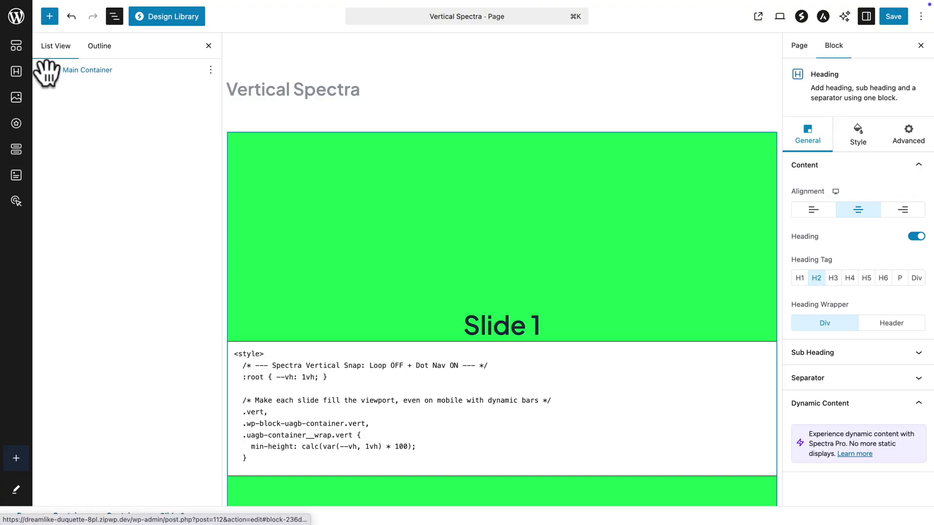
- Check the Main Container's mainco class and the vert class on Slides 1, 2 and 3
{"action": "left_click", "coordinate": [48, 70]}
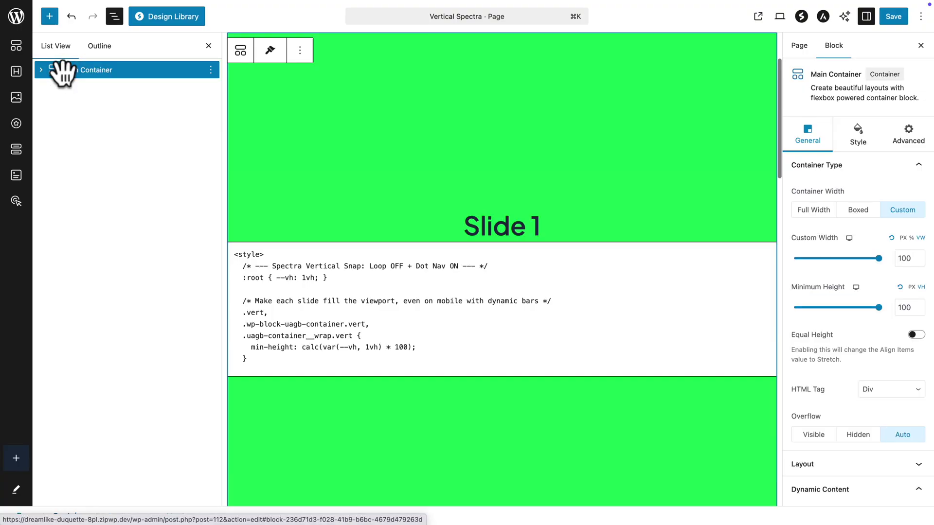
{"action": "left_click", "coordinate": [895, 140]}
{"action": "left_click", "coordinate": [808, 355]}
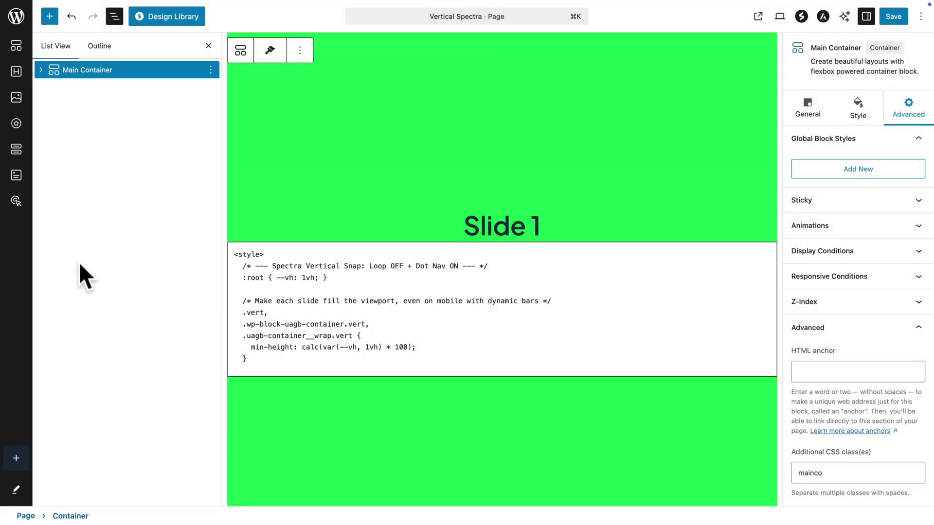
{"action": "left_click", "coordinate": [42, 70]}
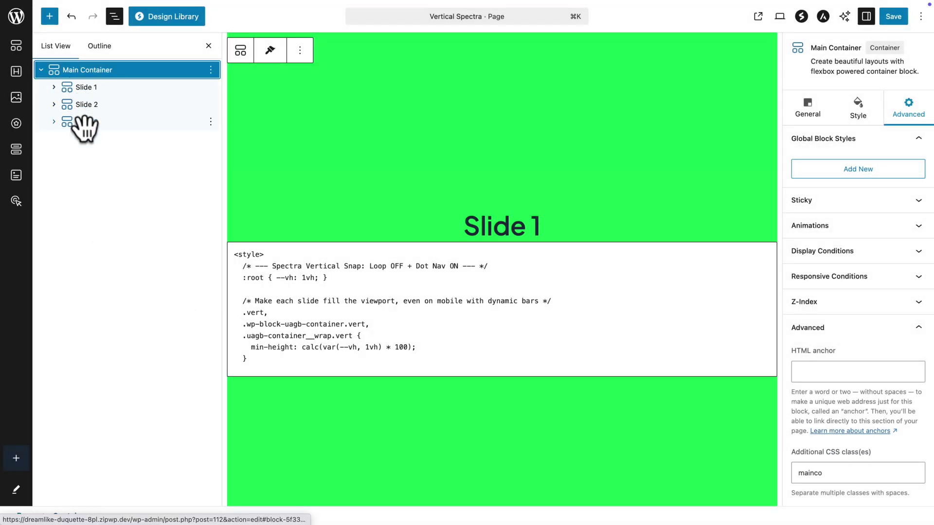
{"action": "left_click", "coordinate": [78, 87]}
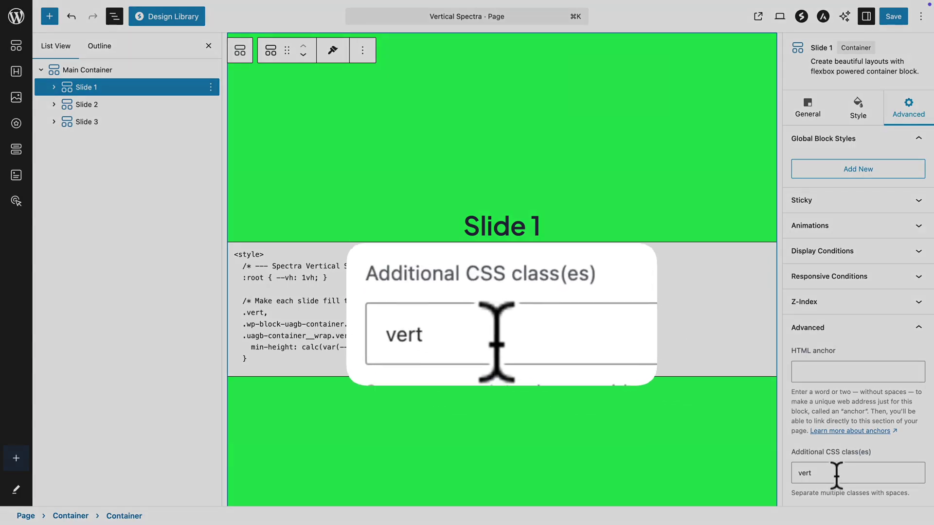
{"action": "double_click", "coordinate": [831, 473]}
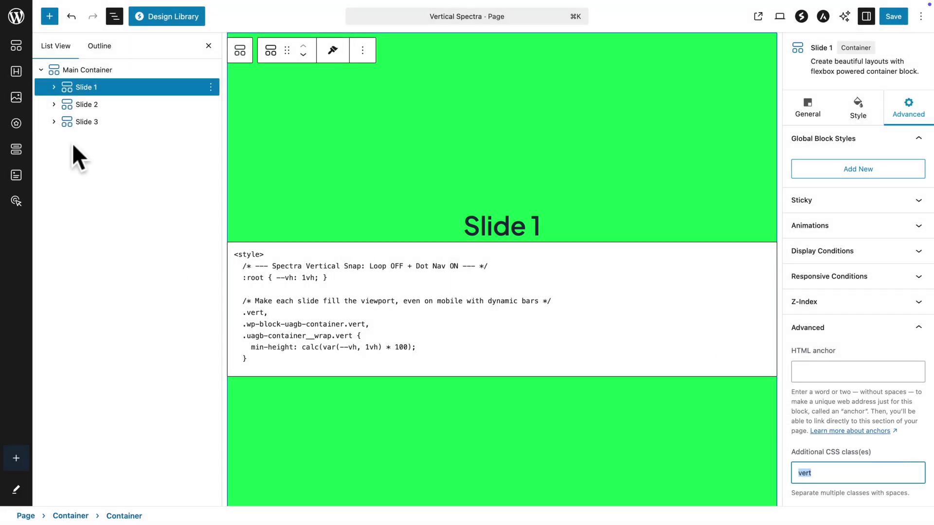
{"action": "left_click", "coordinate": [88, 106]}
{"action": "left_click", "coordinate": [90, 117]}
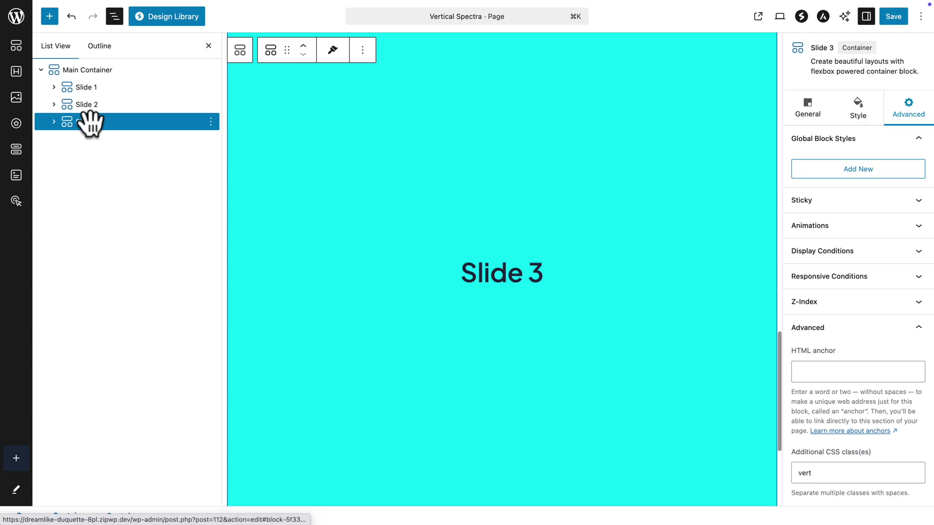
{"action": "left_click", "coordinate": [90, 86]}
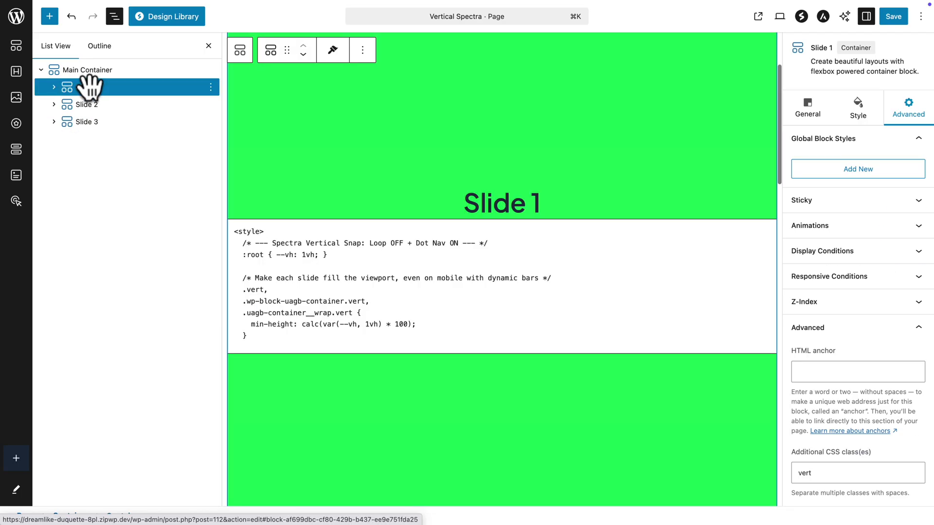
- Select the Custom HTML block, save the page, and open the live view
{"action": "left_click", "coordinate": [270, 267]}
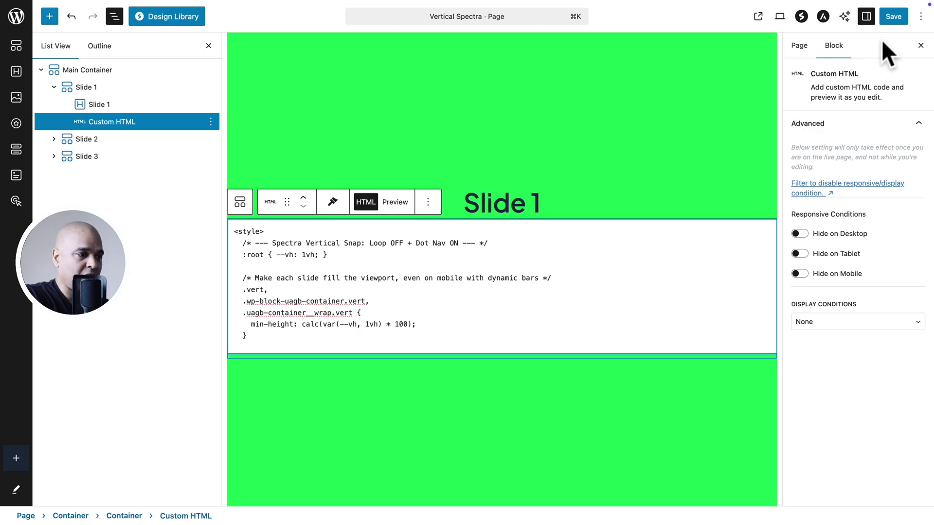
{"action": "left_click", "coordinate": [893, 17]}
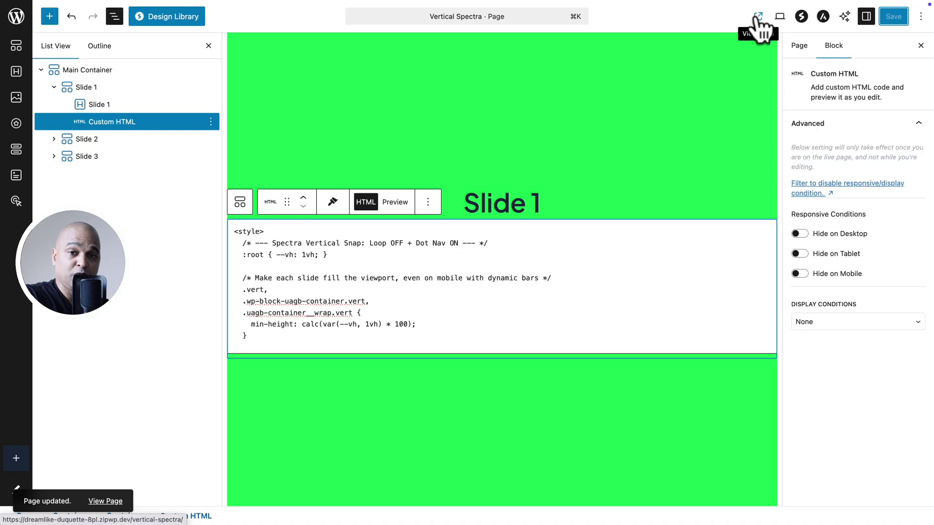
{"action": "left_click", "coordinate": [756, 17]}
- Scroll through the full-height slides on the live Vertical Spectra page
{"action": "scroll", "coordinate": [772, 261], "scroll_direction": "down", "scroll_amount": 10}
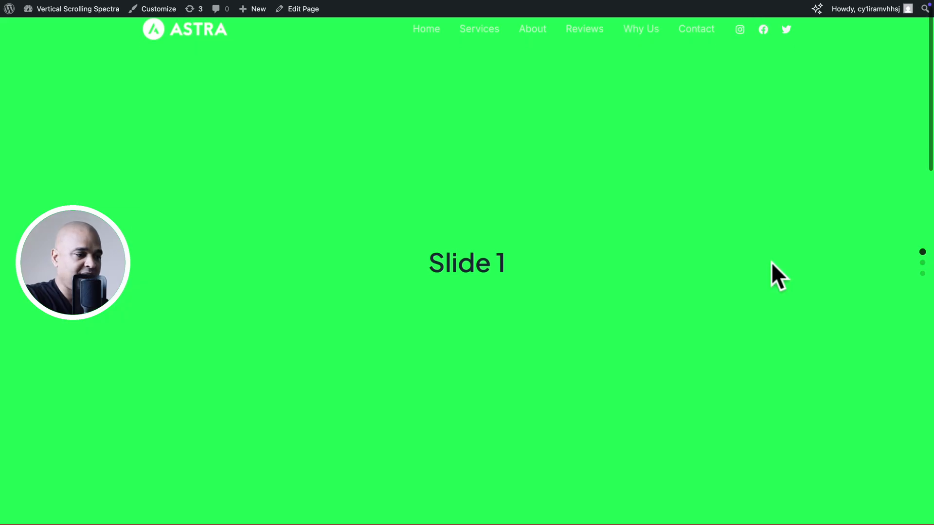